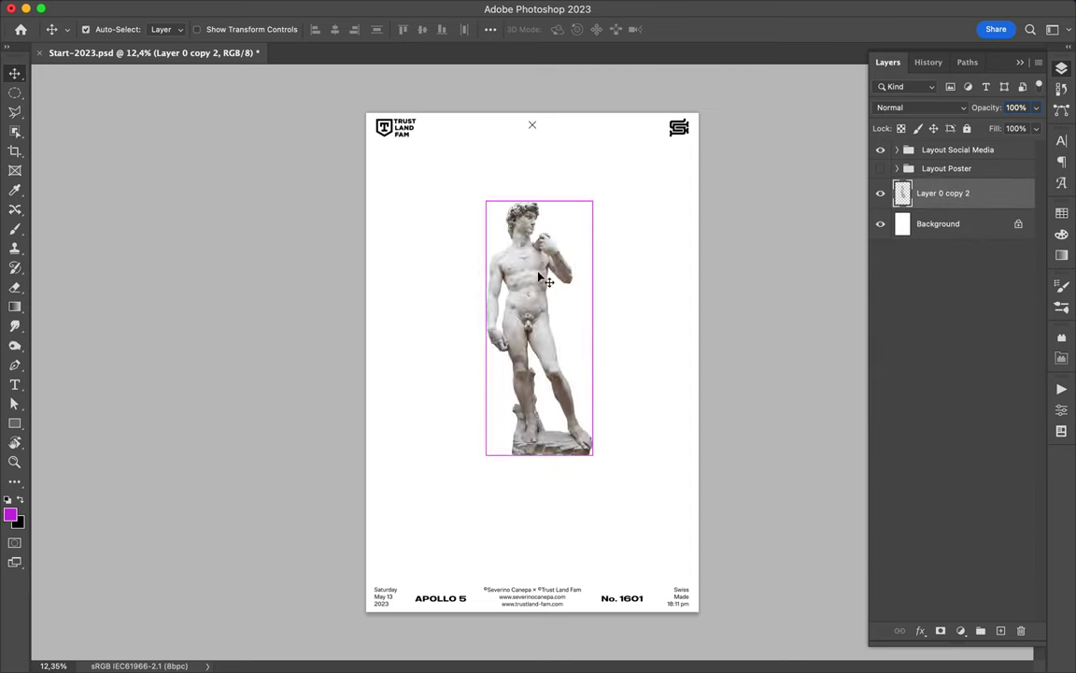
# - Flip the statue copy horizontally and set it back to back with the original
pyautogui.click(184, 8)
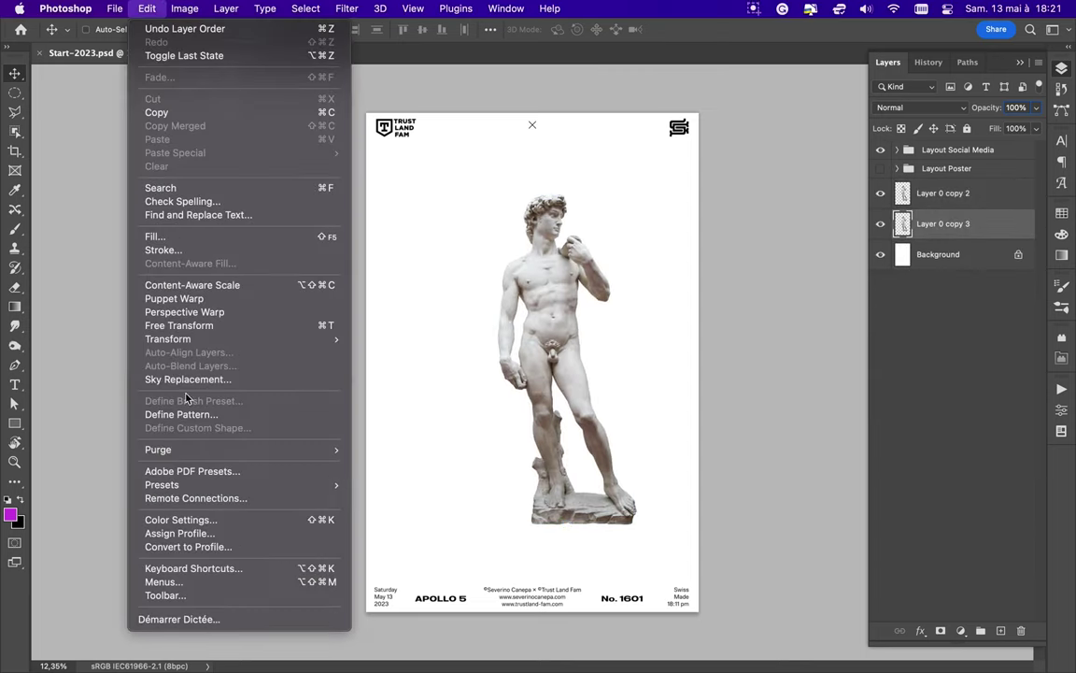
pyautogui.click(392, 430)
pyautogui.moveTo(561, 346); pyautogui.dragTo(530, 245)
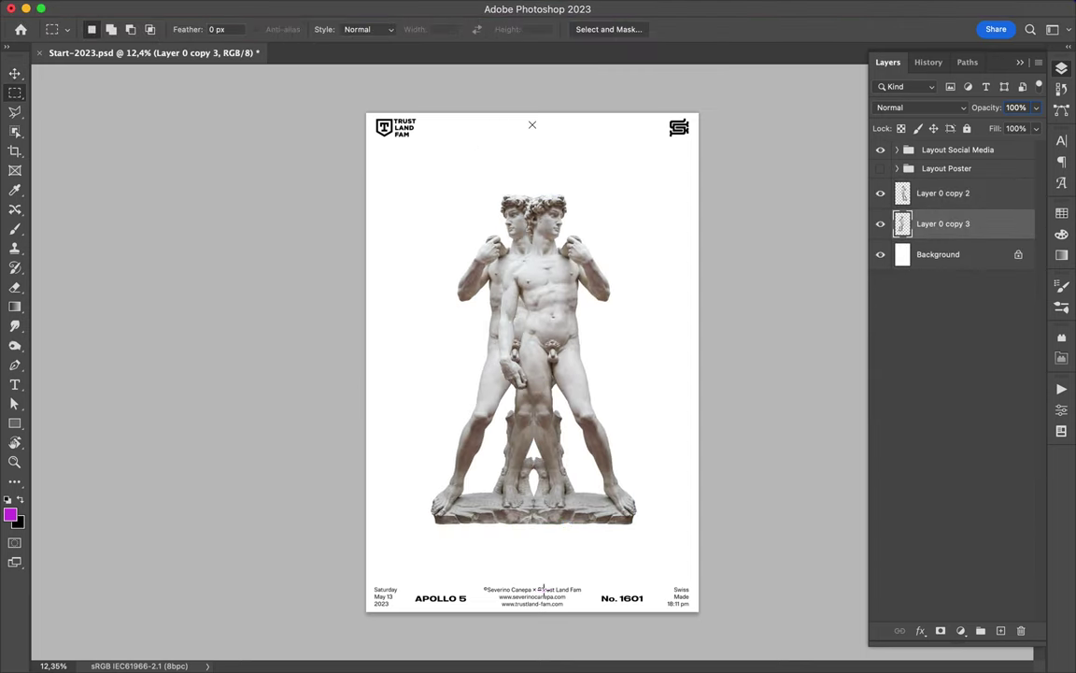
# - Shift the original statue to meet the mirrored copy, centre them, and merge into one layer
pyautogui.click(977, 198)
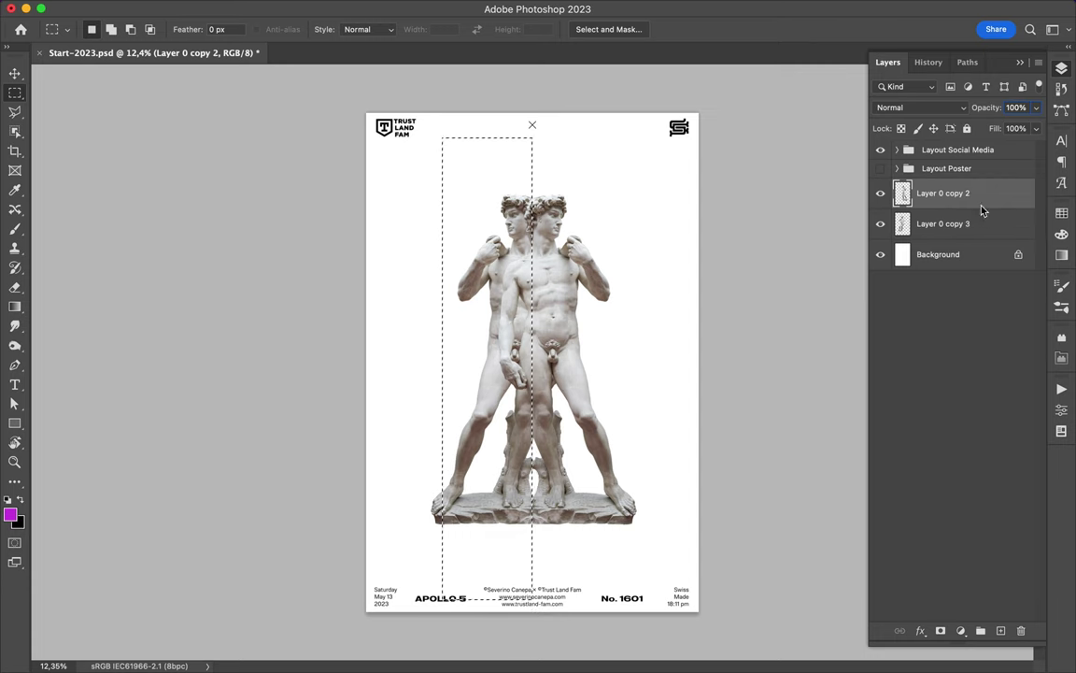
pyautogui.press('v')
pyautogui.moveTo(468, 261); pyautogui.dragTo(680, 261)
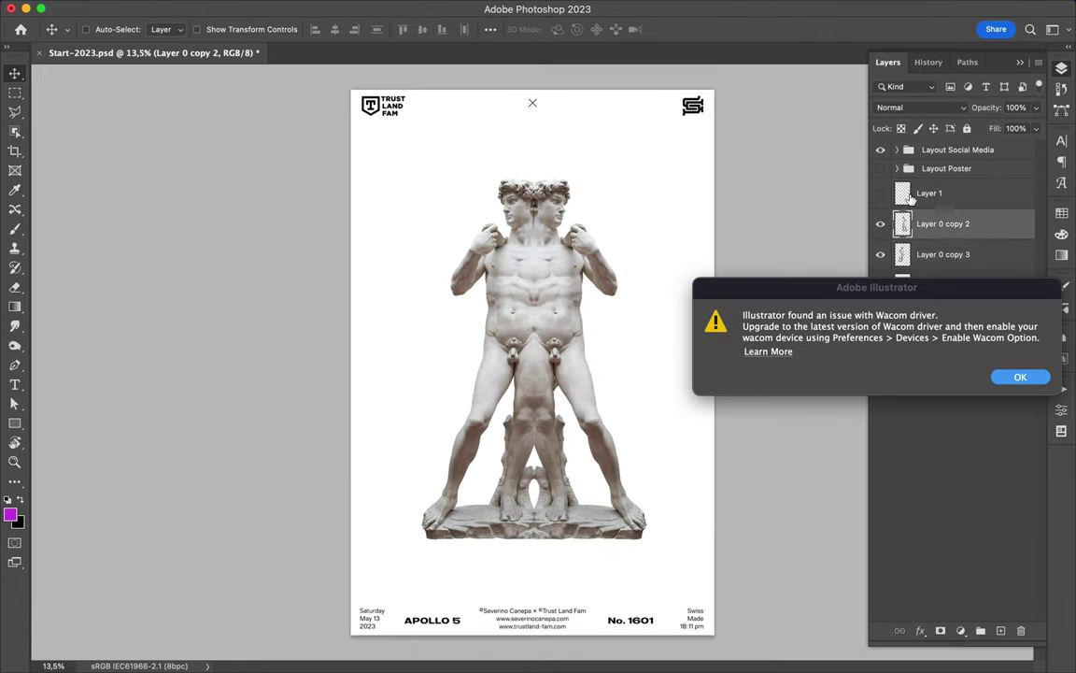
pyautogui.moveTo(548, 261); pyautogui.dragTo(548, 283)
pyautogui.hotkey('ctrl', 'e')
pyautogui.click(491, 29)
pyautogui.click(552, 178)
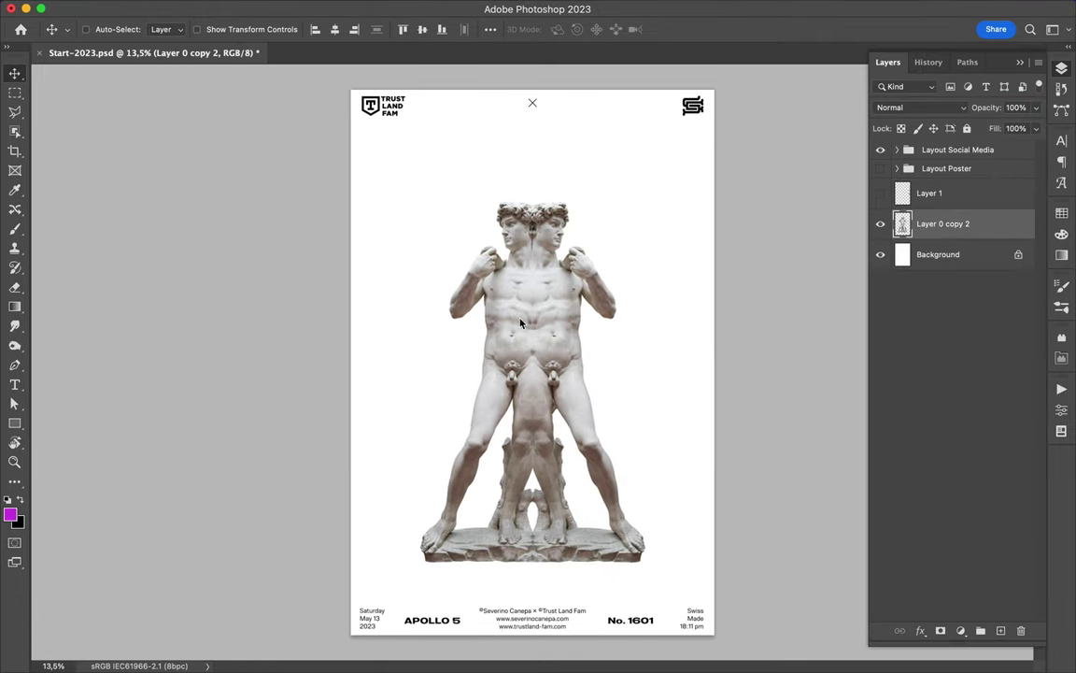
# - Set up a rough textured brush at 250 px painting in black
pyautogui.click(65, 28)
pyautogui.click(96, 240)
pyautogui.press('x')
pyautogui.click(376, 154)
pyautogui.scroll(2, 418, 168)
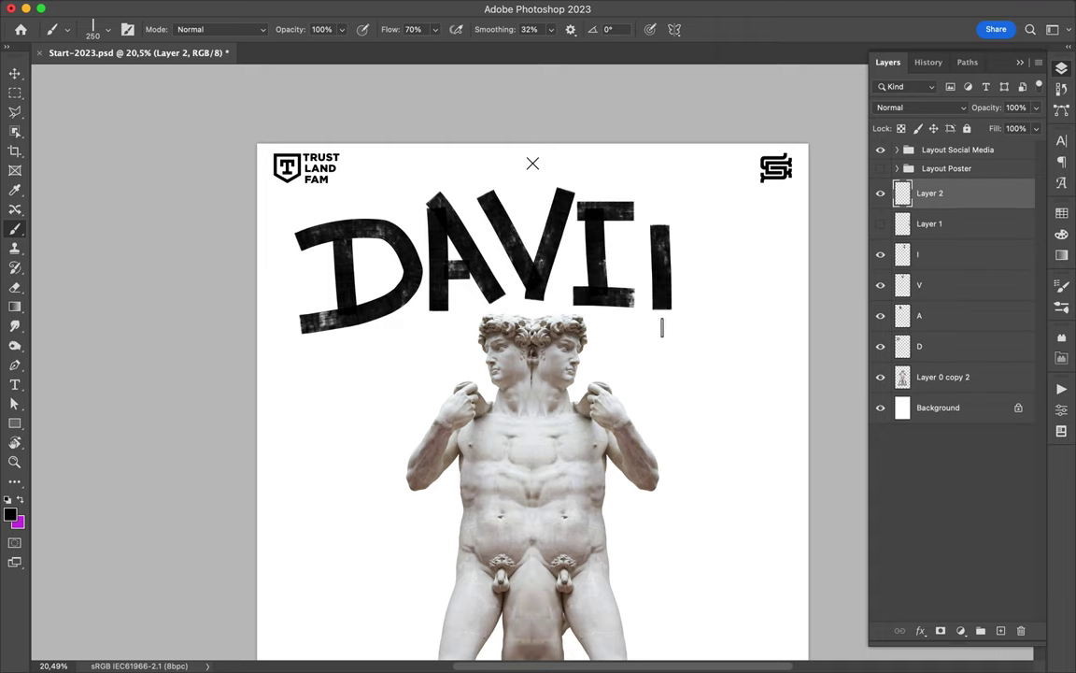
# - Select all the DAVID letter layers together
pyautogui.hotkey('alt', 'shift', '[')
pyautogui.hotkey('alt', 'shift', '[')
pyautogui.hotkey('alt', 'shift', '[')
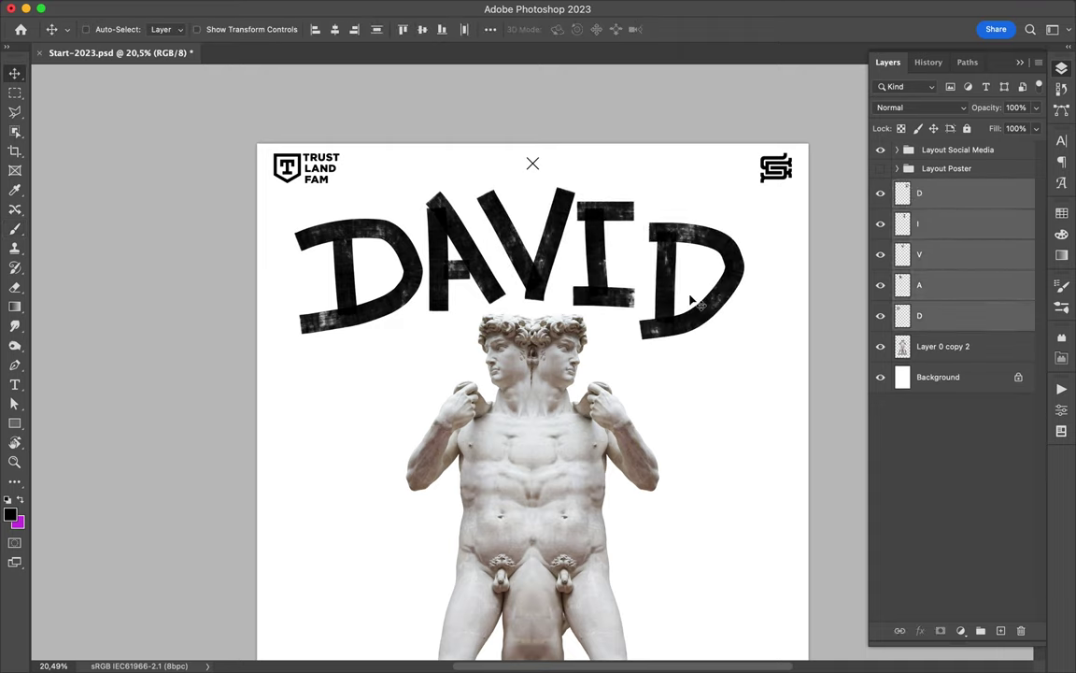
pyautogui.scroll(-2, 561, 361)
pyautogui.scroll(-5, 565, 362)
# - Switch to Finder and open the 1 Graphisme folder and its next subfolder
pyautogui.press('super+tab')
pyautogui.click(224, 145)
pyautogui.click(389, 131)
# - Browse to the 30 Paper Textures folder and drag a torn paper texture into the poster
pyautogui.click(529, 261)
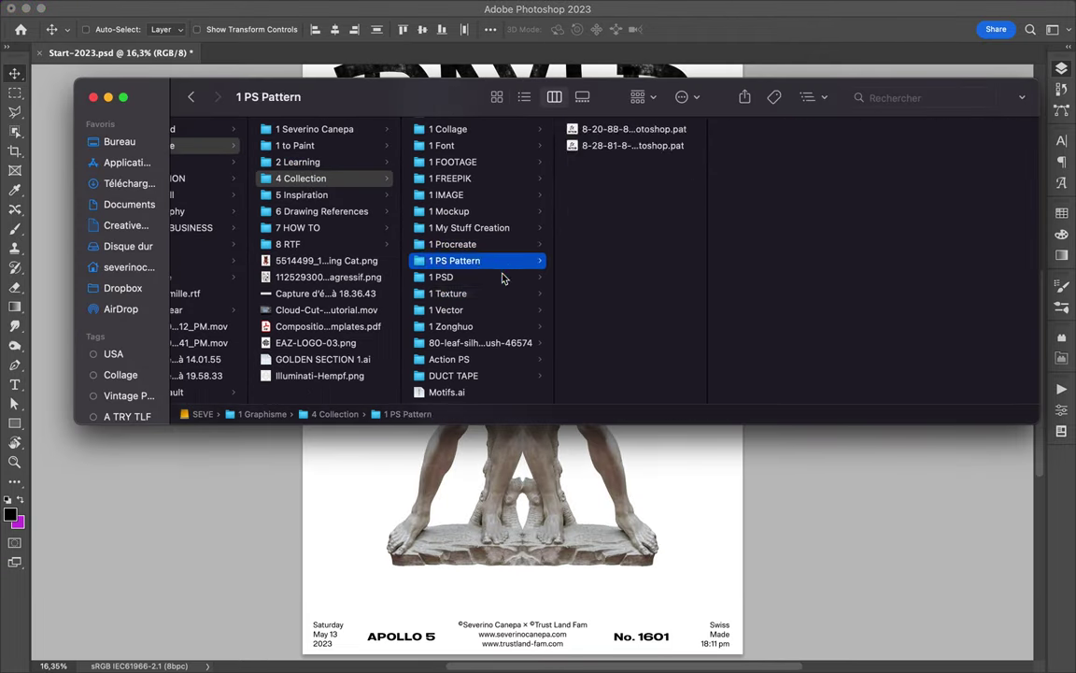
pyautogui.click(458, 191)
pyautogui.click(636, 142)
pyautogui.click(748, 119)
pyautogui.click(747, 142)
pyautogui.click(752, 194)
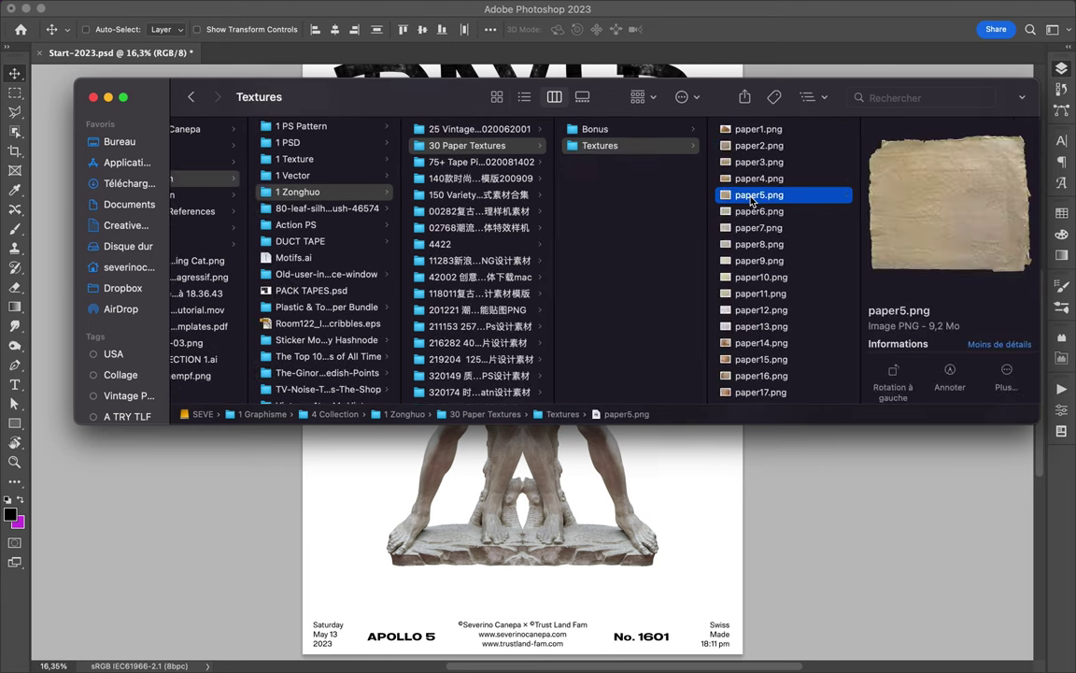
pyautogui.press('Down')
pyautogui.press('Down')
pyautogui.press('Down')
pyautogui.moveTo(758, 309); pyautogui.dragTo(601, 506)
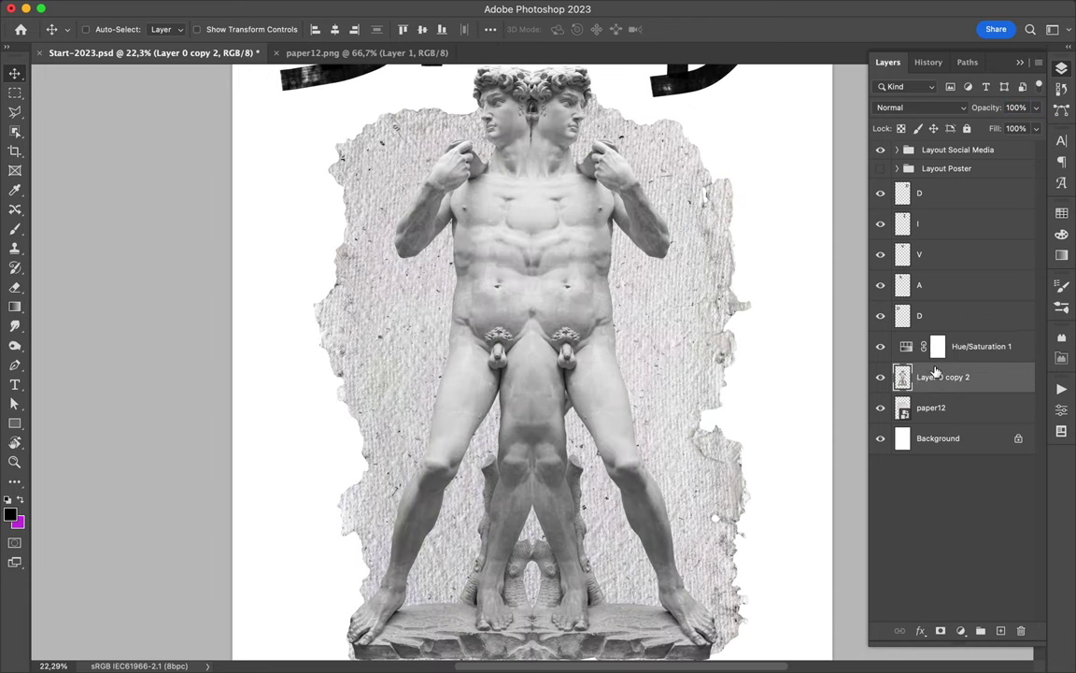
pyautogui.press('super+0')
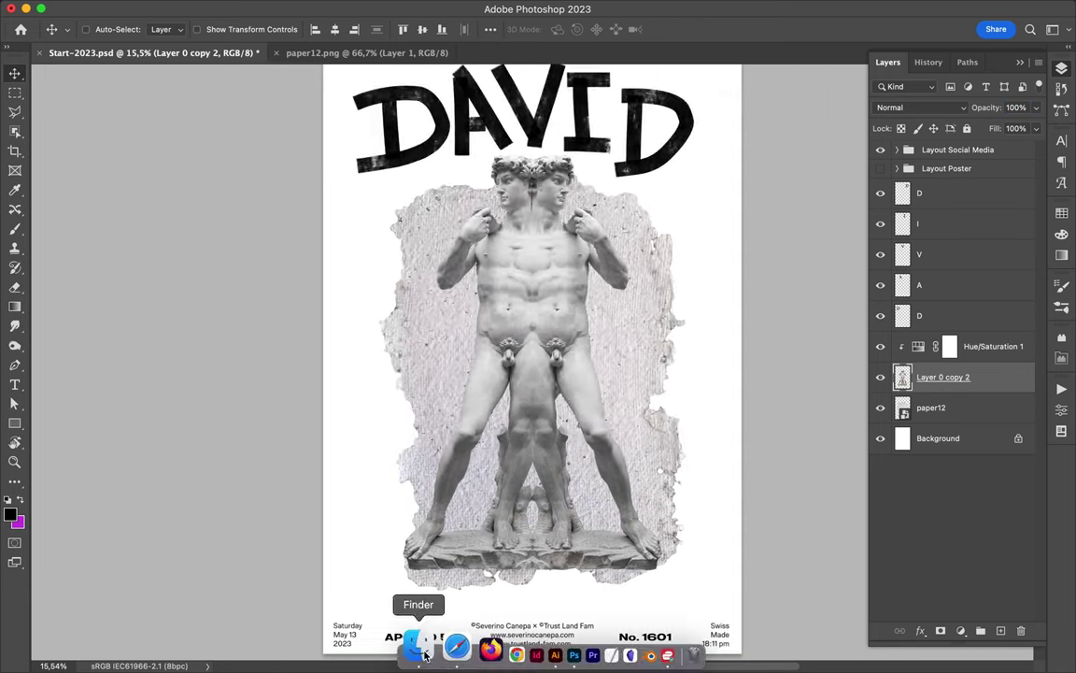
# - Preview the MaskingTape images and step through the SilverTape and other asset packs
pyautogui.click(416, 644)
pyautogui.click(773, 145)
pyautogui.press('Down')
pyautogui.scroll(-5, 771, 206)
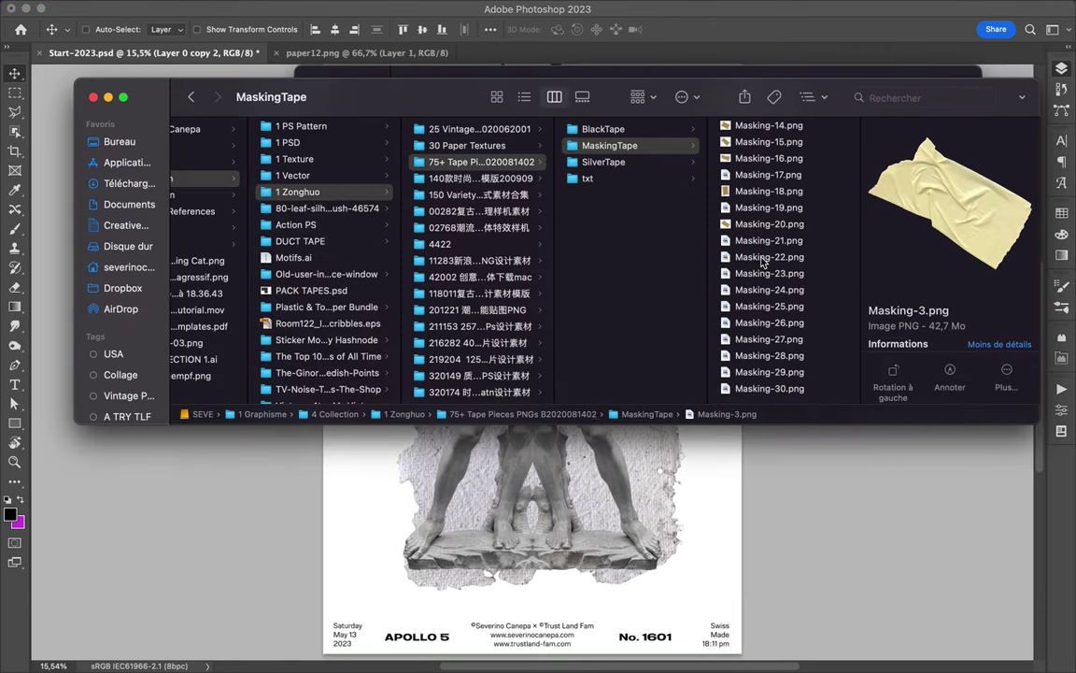
pyautogui.press('Left')
pyautogui.press('Down')
pyautogui.press('Left')
pyautogui.press('Down')
pyautogui.scroll(-10, 495, 252)
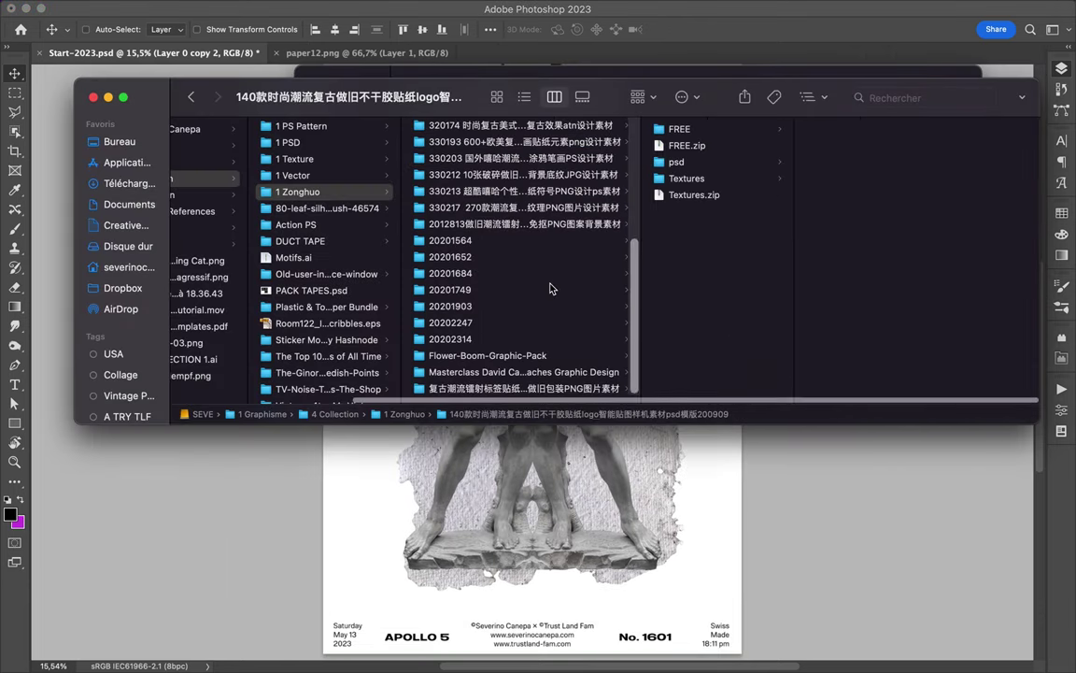
# - Navigate the asset pack folders to the PNGs folder and select the red tape 5.png
pyautogui.click(450, 329)
pyautogui.press('Down')
pyautogui.press('Down')
pyautogui.press('Down')
pyautogui.press('Down')
pyautogui.press('Right')
pyautogui.press('Down')
pyautogui.press('Left')
pyautogui.press('Down')
pyautogui.press('Down')
pyautogui.press('Right')
pyautogui.press('Down')
pyautogui.press('Down')
pyautogui.press('Down')
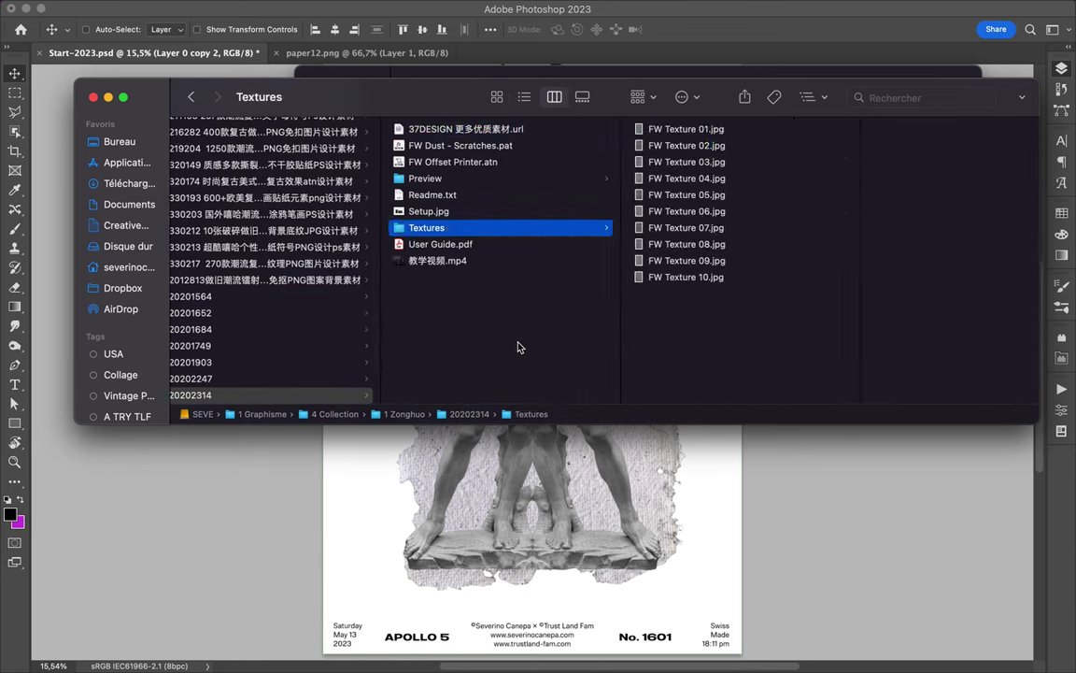
pyautogui.press('Left')
pyautogui.press('Up')
pyautogui.press('Up')
pyautogui.press('Up')
pyautogui.press('Right')
pyautogui.press('Down')
pyautogui.press('Right')
pyautogui.press('Down')
pyautogui.press('Down')
pyautogui.press('Up')
# - Place the red tape 5.png into the poster to the right of the statue
pyautogui.moveTo(509, 666); pyautogui.dragTo(519, 280)
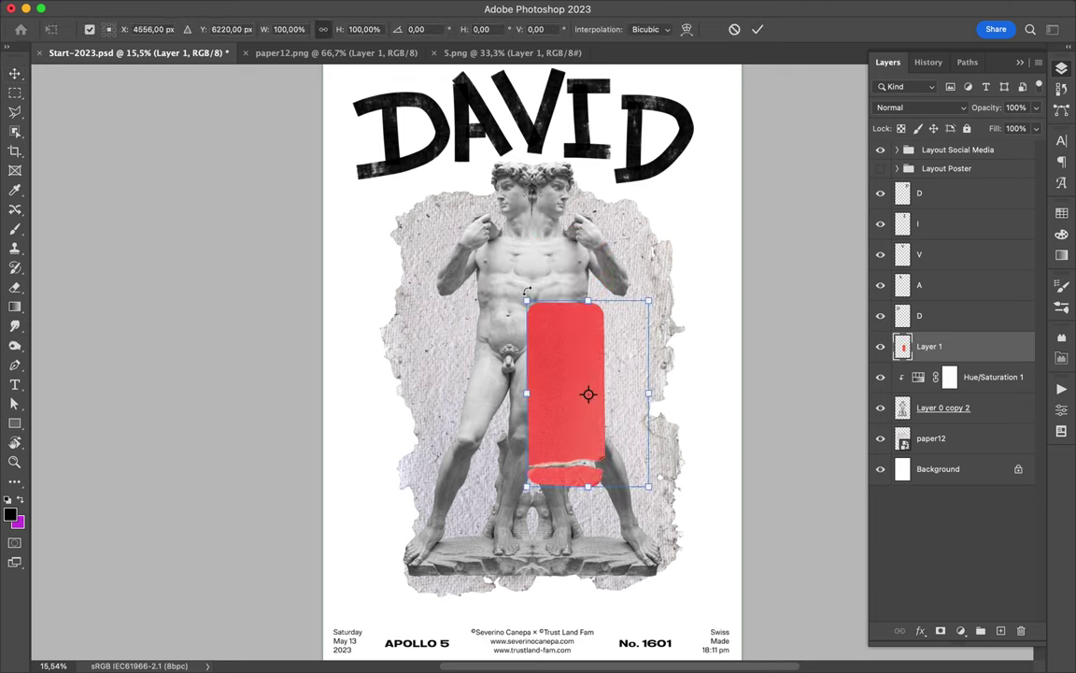
pyautogui.moveTo(555, 390); pyautogui.dragTo(643, 353)
pyautogui.press('super+Tab')
pyautogui.press('Down')
pyautogui.press('Down')
# - Add the black tape image and scale it to fit across the statues' hips
pyautogui.press('Down')
pyautogui.press('Down')
pyautogui.press('space')
pyautogui.press('space')
pyautogui.press('Down')
pyautogui.press('Down')
pyautogui.press('Down')
pyautogui.moveTo(662, 261); pyautogui.dragTo(524, 654)
pyautogui.moveTo(477, 327); pyautogui.dragTo(140, 52)
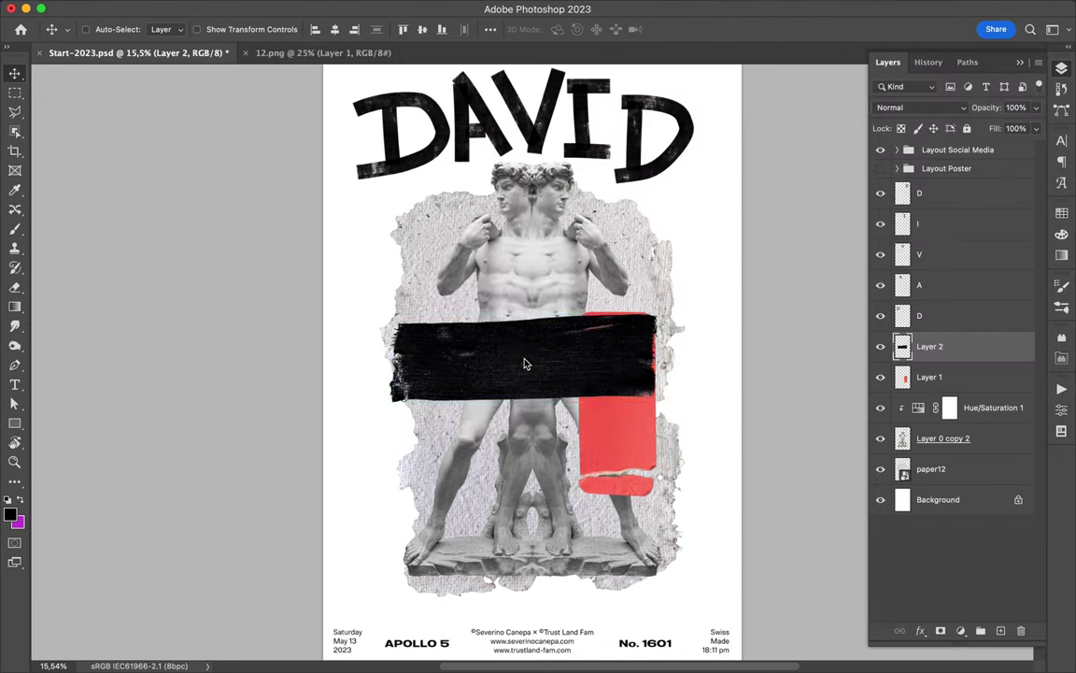
pyautogui.press('super+t')
pyautogui.moveTo(592, 322); pyautogui.dragTo(659, 360)
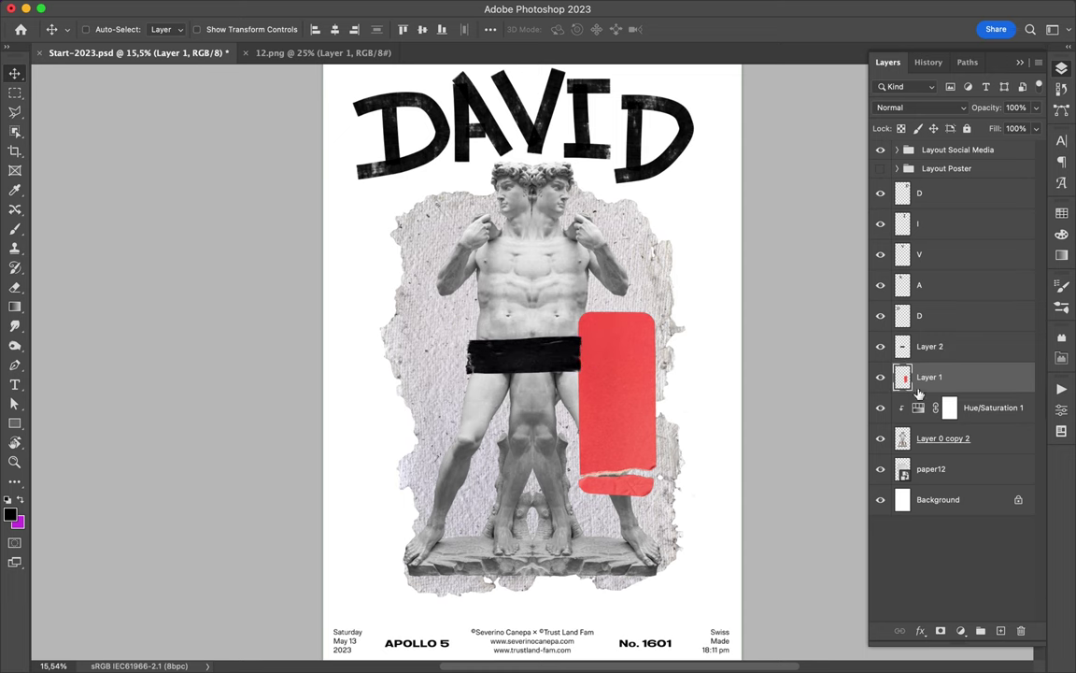
# - Move the red tape layer behind the statue and fit the whole poster in view
pyautogui.moveTo(918, 393); pyautogui.dragTo(925, 453)
pyautogui.keyDown('super'); pyautogui.click(561, 359); pyautogui.keyUp('super')
pyautogui.press('super+t')
pyautogui.scroll(3, 607, 364)
pyautogui.press('super+0')
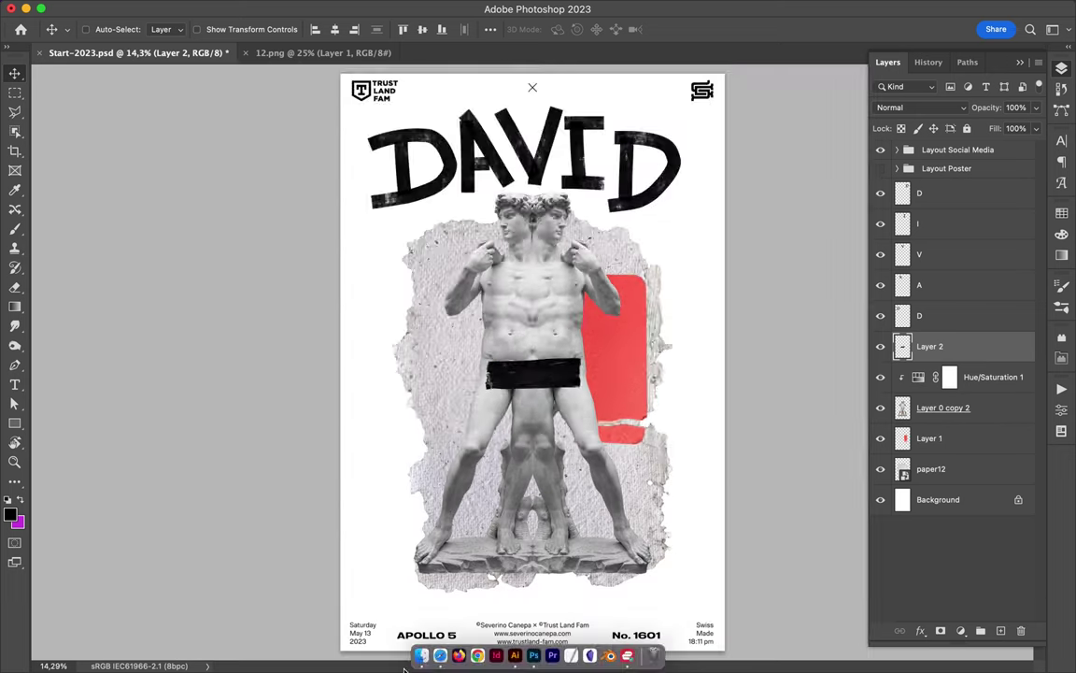
# - Navigate Finder to the 330217 asset pack and its 13 - Misc objects folder
pyautogui.press('super+Tab')
pyautogui.press('Down')
pyautogui.press('Down')
pyautogui.press('Down')
pyautogui.press('Left')
pyautogui.press('Left')
pyautogui.press('Up')
pyautogui.press('Right')
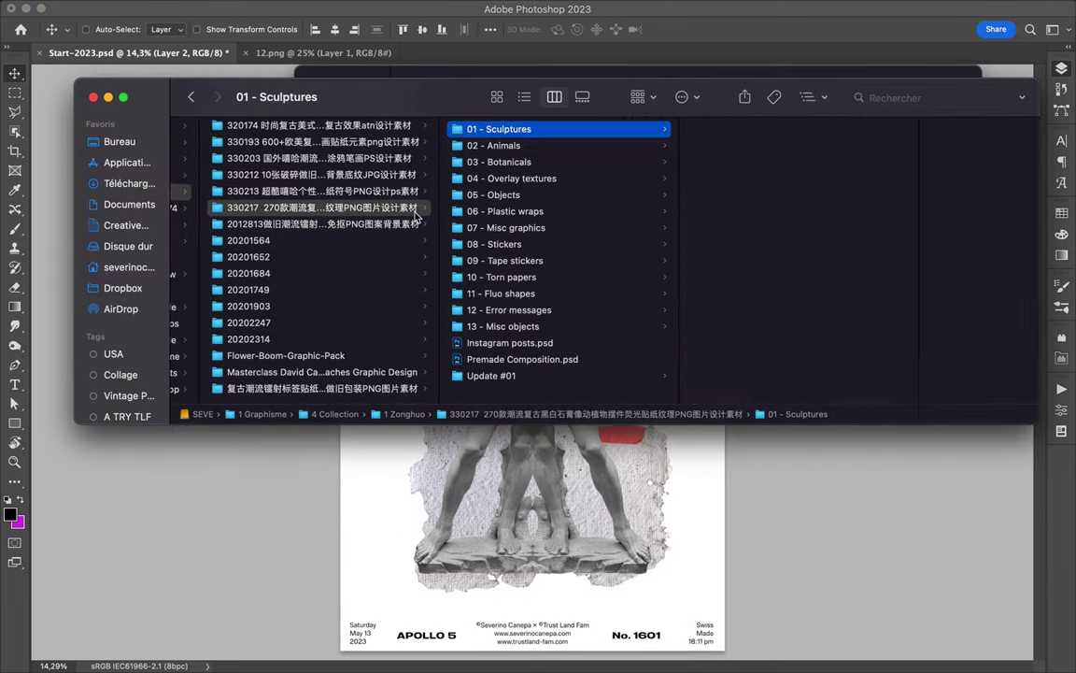
# - Place the 2 - Misc objects.png tag onto the statue's right shoulder
pyautogui.click(505, 326)
pyautogui.press('Right')
pyautogui.press('Down')
pyautogui.press('super+o')
pyautogui.moveTo(518, 317)
pyautogui.mouseDown()
pyautogui.moveTo(635, 479)
pyautogui.moveTo(745, 144)
pyautogui.mouseUp()
# - Mask the tag's string using a soft round brush
pyautogui.scroll(3, 635, 478)
pyautogui.scroll(3, 753, 186)
pyautogui.press('b')
pyautogui.click(93, 29)
pyautogui.click(635, 167)
pyautogui.scroll(3, 729, 203)
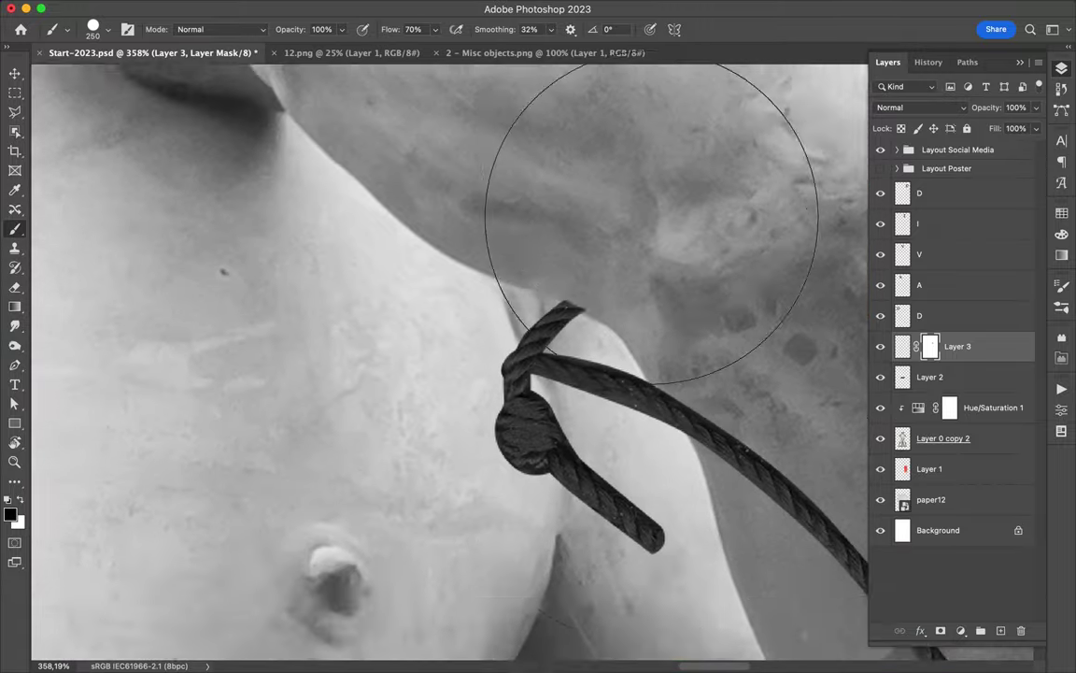
pyautogui.scroll(1, 648, 204)
pyautogui.scroll(-5, 631, 216)
pyautogui.scroll(-1, 663, 228)
pyautogui.press('v')
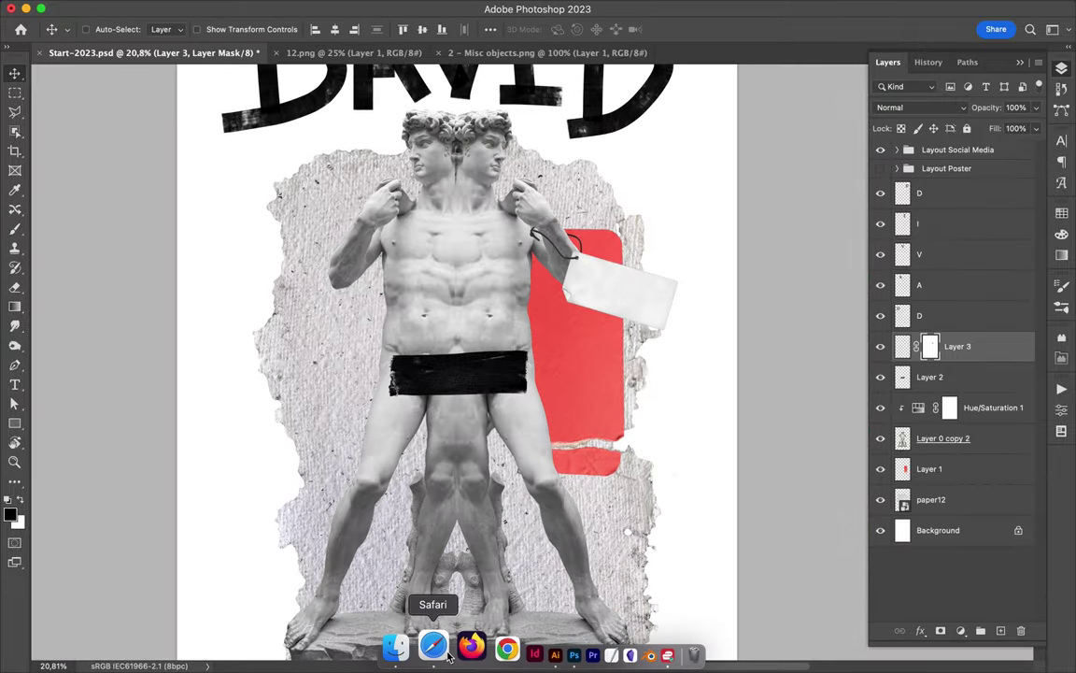
# - Add 1 - Torn papers.png from the Torn papers folder to the poster
pyautogui.click(397, 645)
pyautogui.press('Up')
pyautogui.press('Up')
pyautogui.press('Up')
pyautogui.press('Right')
pyautogui.moveTo(690, 129); pyautogui.dragTo(448, 656)
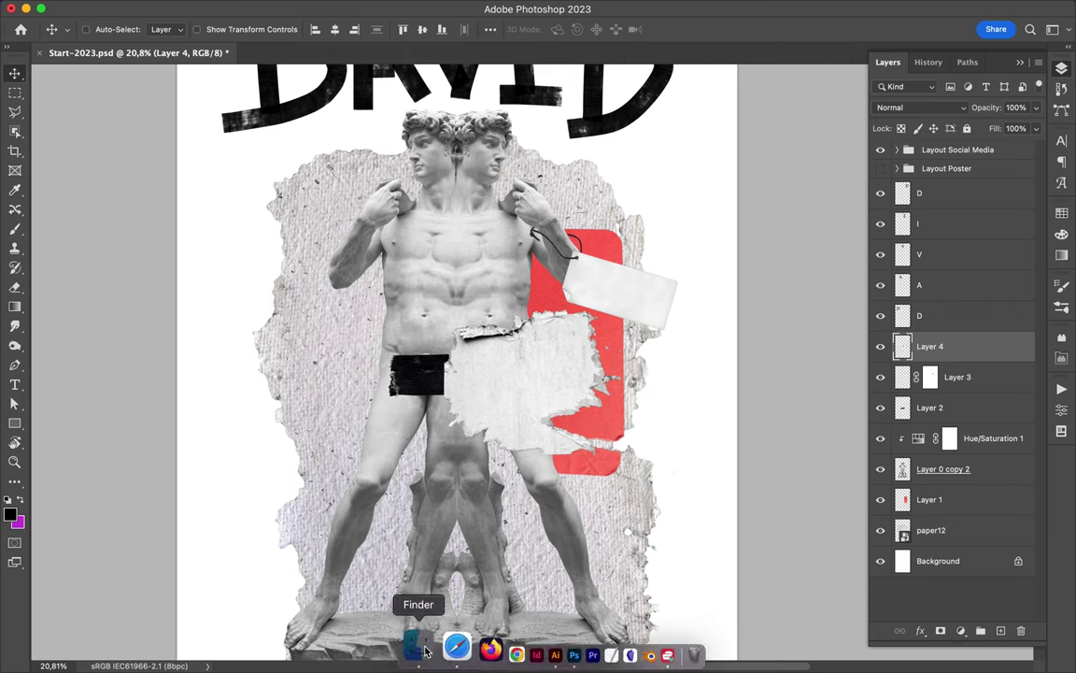
# - Browse to the 330212 texture pack's INFO folder listing rusty paint textures
pyautogui.click(416, 645)
pyautogui.press('Left')
pyautogui.press('Left')
pyautogui.press('Up')
pyautogui.press('Up')
pyautogui.press('Right')
pyautogui.press('Down')
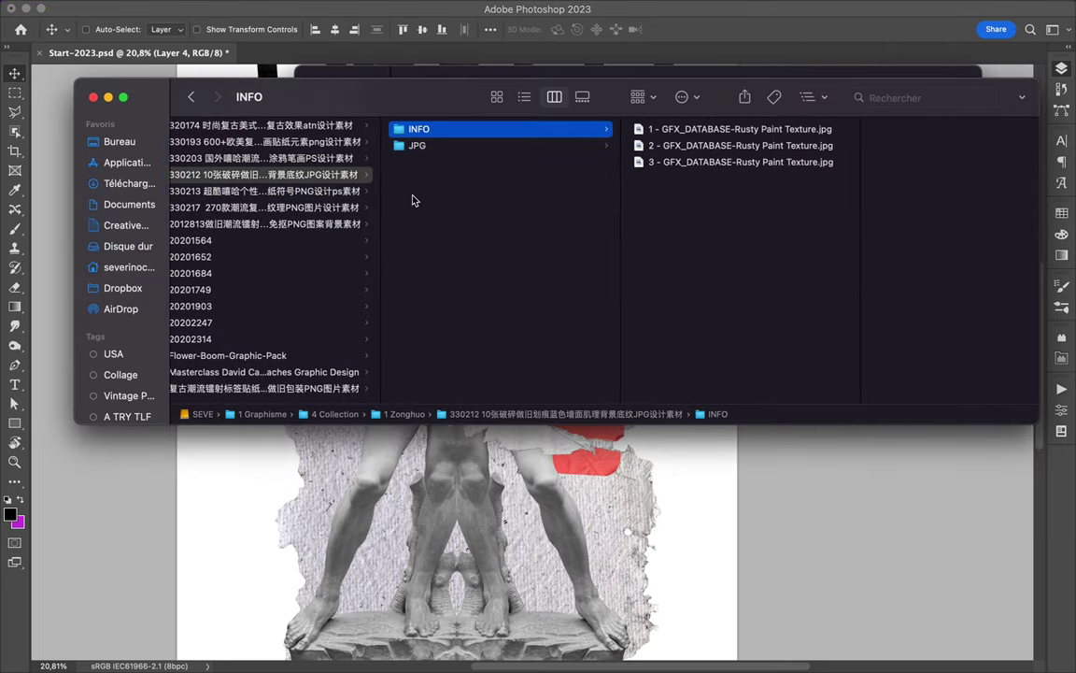
# - Open the first rusty paint texture and bring it into the poster
pyautogui.press('Right')
pyautogui.press('super+o')
pyautogui.press('Return')
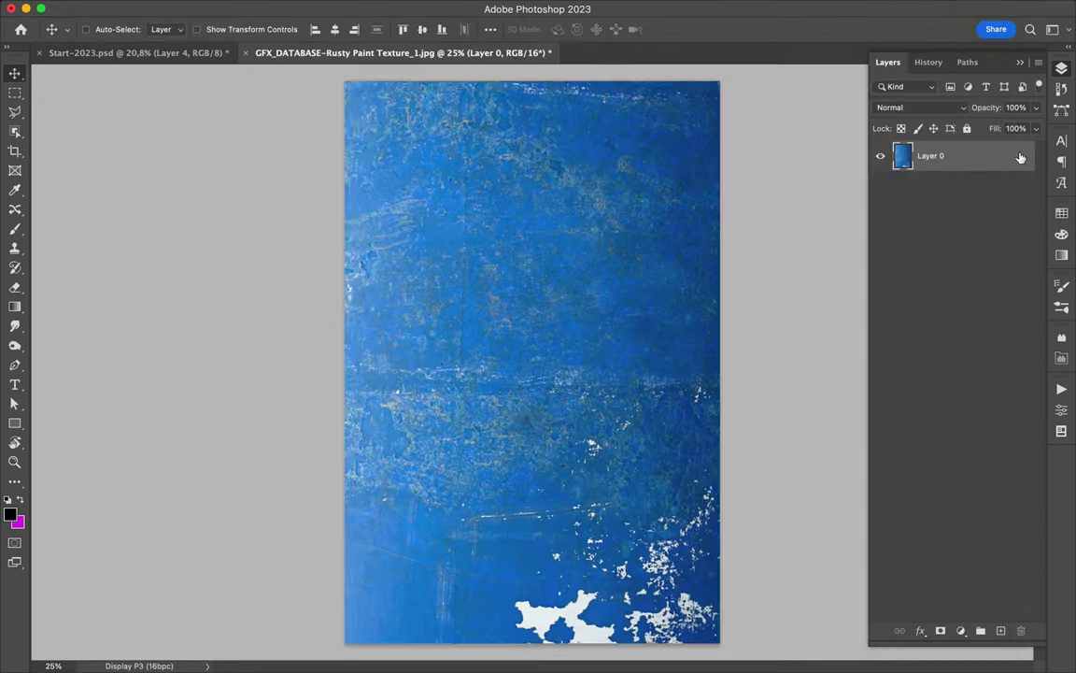
pyautogui.moveTo(1021, 156); pyautogui.dragTo(461, 237)
pyautogui.press('Return')
# - Clip the blue texture to the statue in Overlay mode and enlarge it to cover the statue
pyautogui.press('super+alt+g')
pyautogui.click(901, 107)
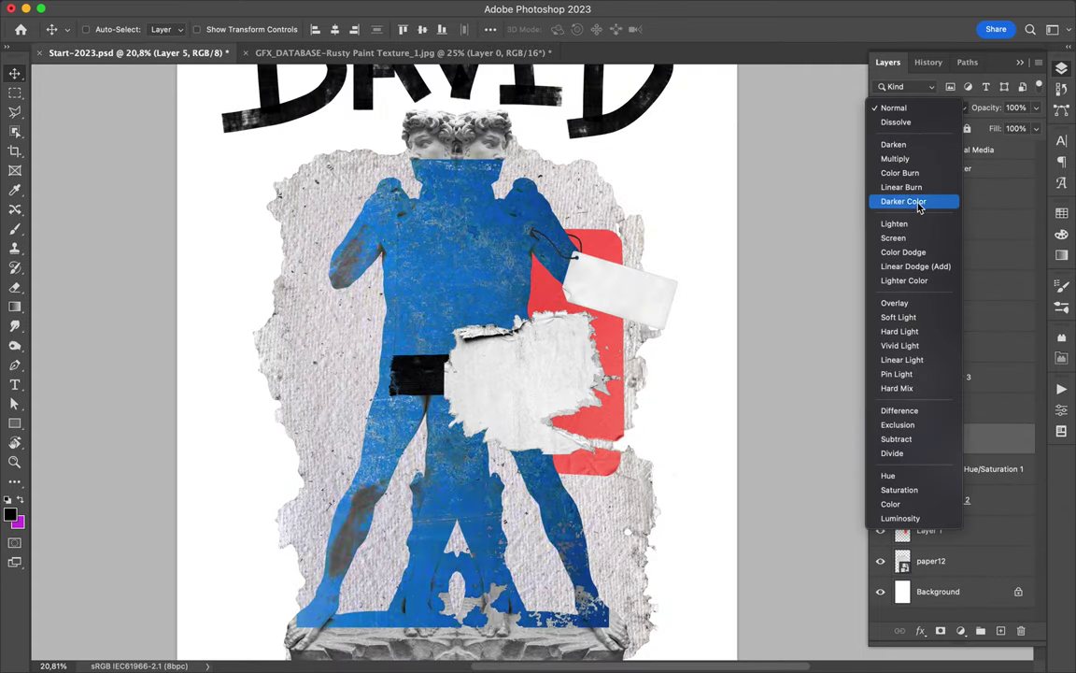
pyautogui.click(917, 303)
pyautogui.press('super+0')
pyautogui.press('super+t')
pyautogui.moveTo(621, 538); pyautogui.dragTo(665, 570)
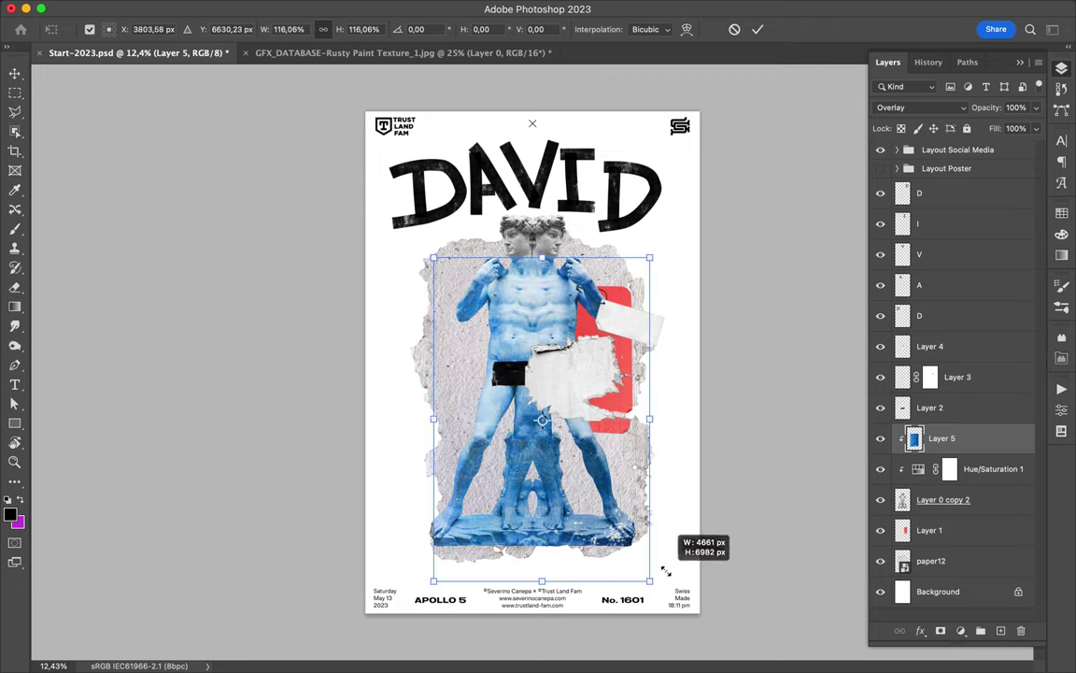
pyautogui.press('Return')
# - Move the torn paper left over the black tape bar
pyautogui.scroll(5, 530, 320)
pyautogui.press('l')
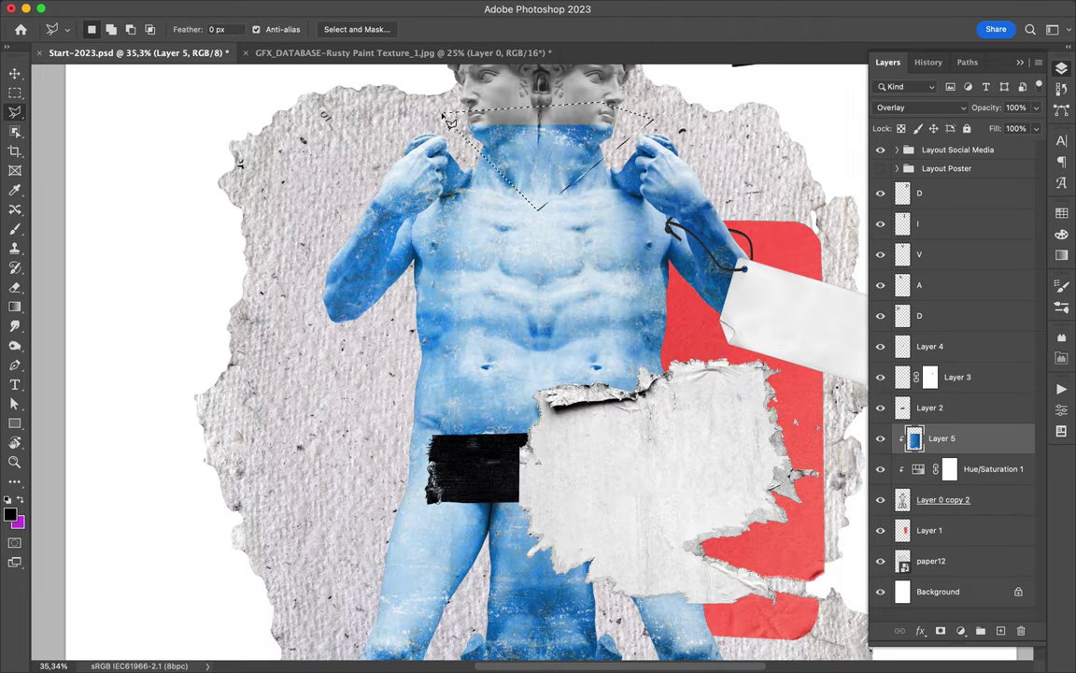
pyautogui.scroll(-5, 535, 181)
pyautogui.press('v')
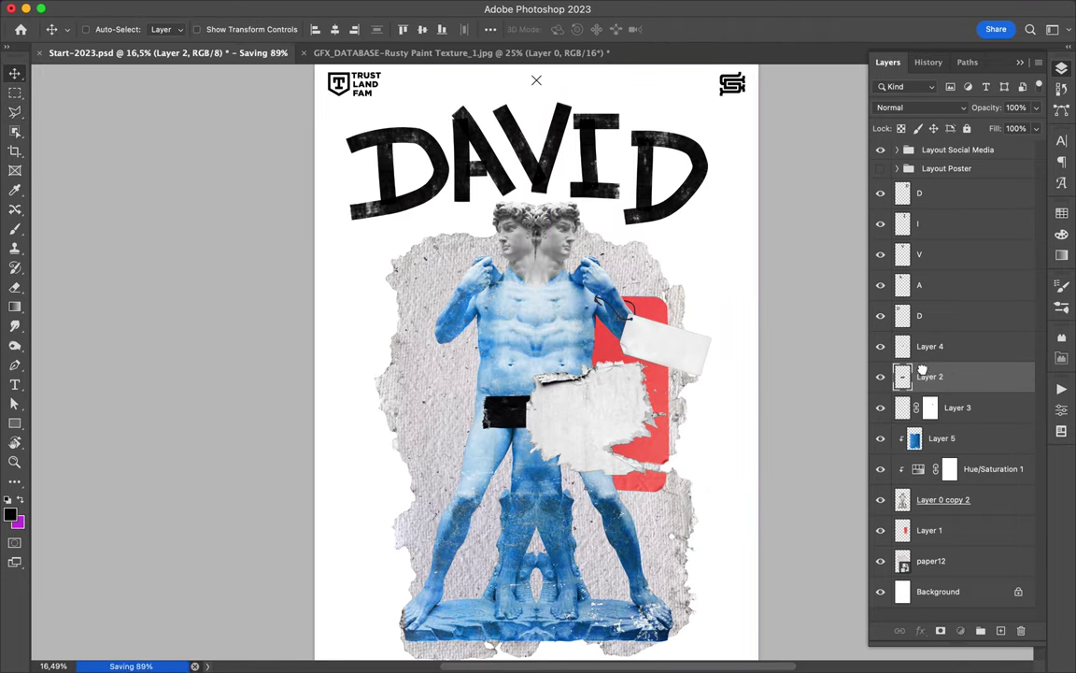
pyautogui.moveTo(657, 375); pyautogui.dragTo(582, 435)
pyautogui.scroll(2, 541, 445)
pyautogui.scroll(-1, 542, 467)
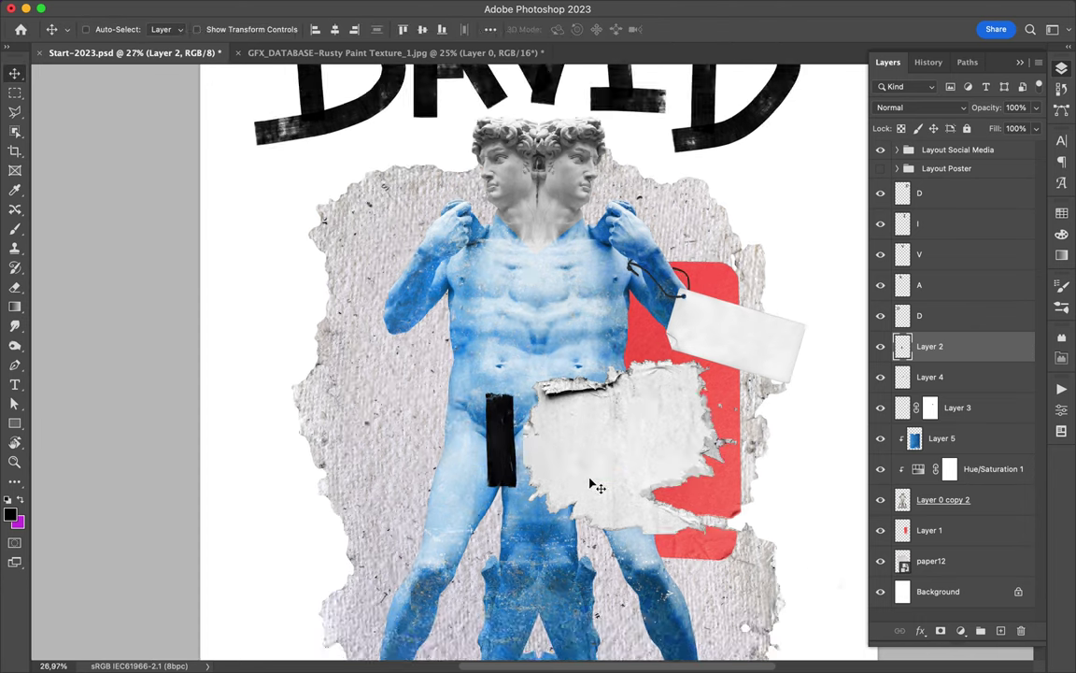
pyautogui.scroll(-3, 526, 292)
# - Move the DAVID title and statues slightly down and scale them slightly larger
pyautogui.moveTo(636, 163)
pyautogui.mouseDown()
pyautogui.moveTo(495, 213)
pyautogui.moveTo(374, 224)
pyautogui.mouseUp()
pyautogui.hotkey('ctrl', 't')
pyautogui.scroll(1, 561, 646)
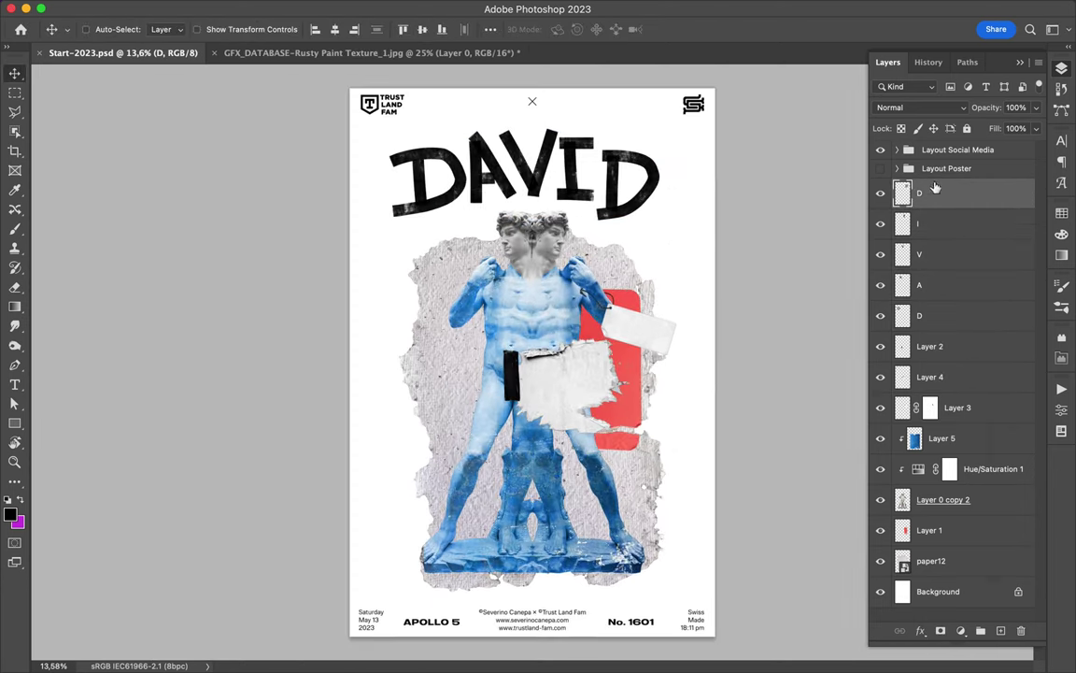
pyautogui.hotkey('ctrl', 't')
pyautogui.moveTo(534, 211); pyautogui.dragTo(535, 243)
pyautogui.moveTo(539, 565); pyautogui.dragTo(538, 577)
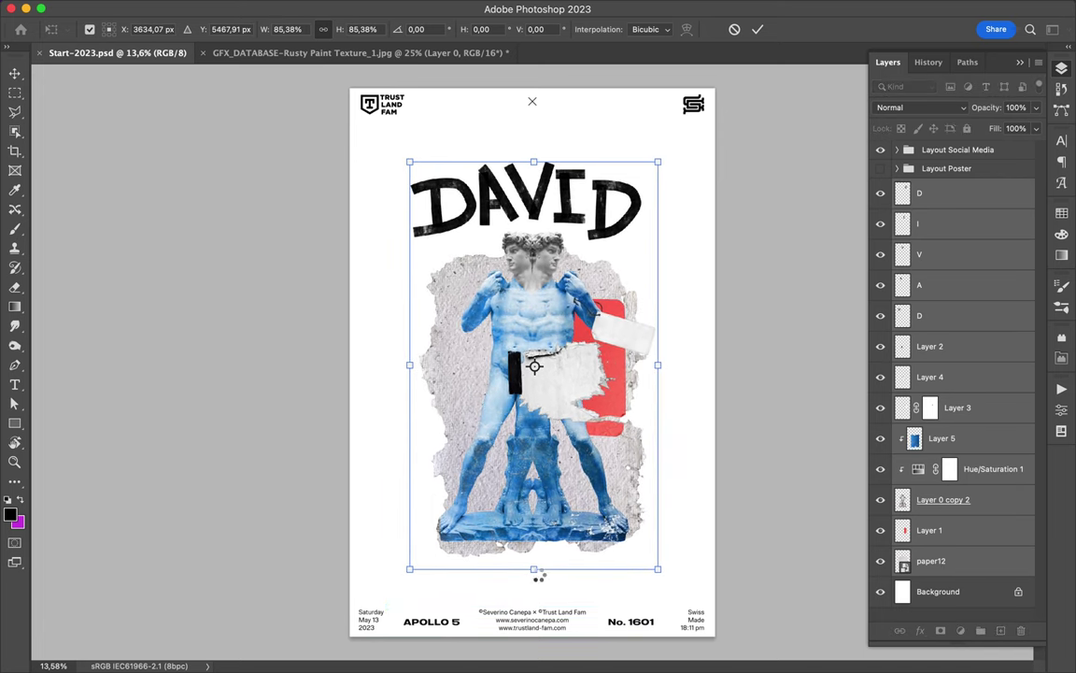
pyautogui.press('Return')
# - Place tv-noise-textures-009-sbh.jpg from the TV-Noise-Textures-The-Shop folder into the poster
pyautogui.click(433, 644)
pyautogui.scroll(-2, 439, 234)
pyautogui.click(489, 356)
pyautogui.click(636, 261)
pyautogui.moveTo(595, 268); pyautogui.dragTo(523, 374)
pyautogui.click(951, 648)
pyautogui.press('Return')
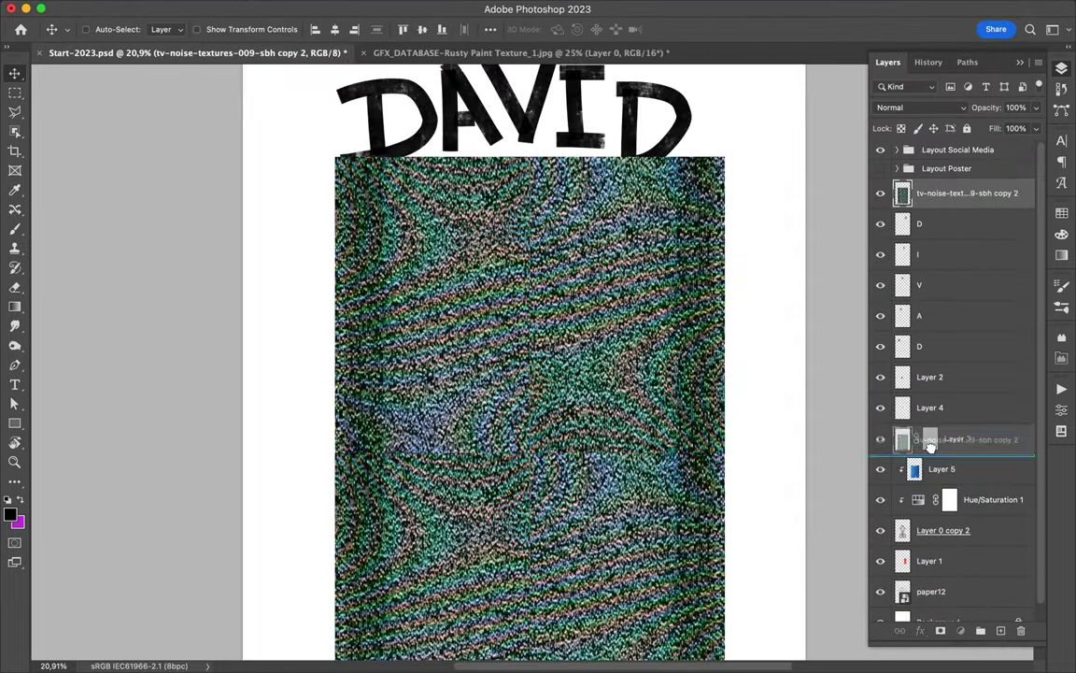
# - Move the noise layer under Layer 4 and set it to Overlay at 11% fill
pyautogui.moveTo(930, 447); pyautogui.dragTo(930, 448)
pyautogui.click(916, 107)
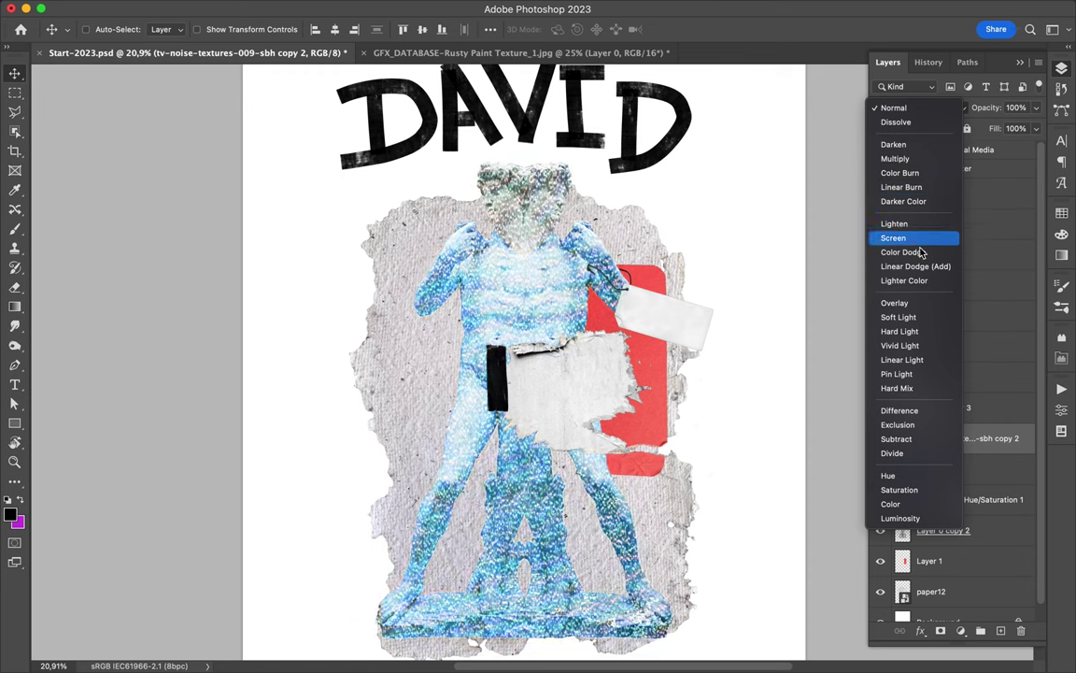
pyautogui.click(894, 302)
pyautogui.moveTo(1035, 147); pyautogui.dragTo(975, 148)
pyautogui.scroll(3, 598, 201)
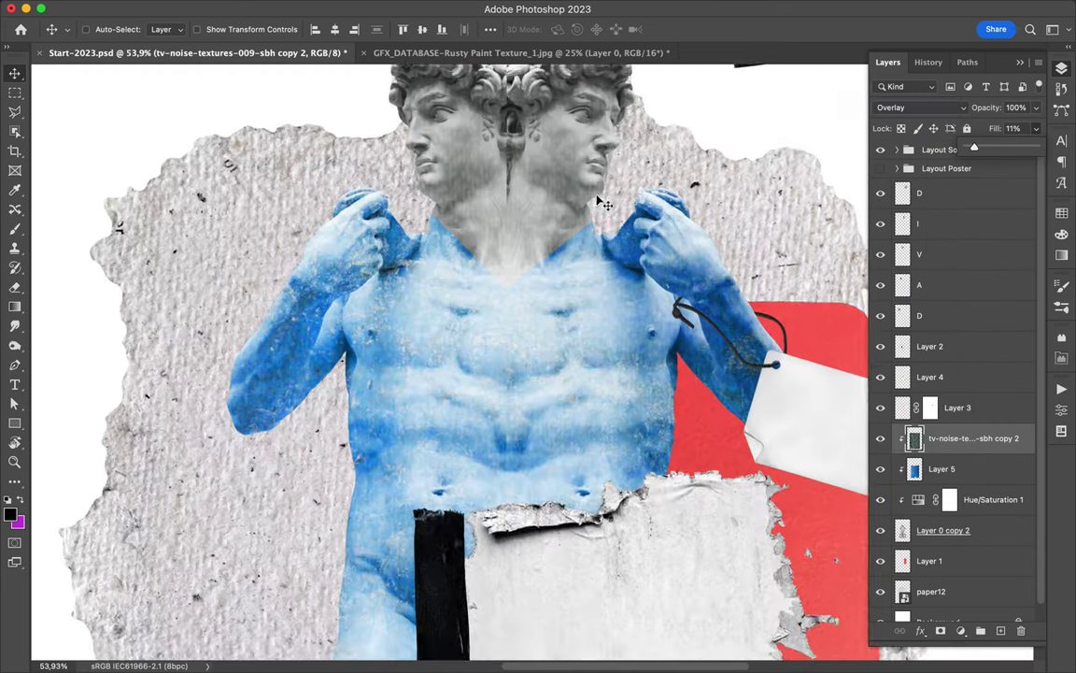
pyautogui.scroll(-4, 598, 200)
# - Add a Hue/Saturation adjustment above Layer 1 and merge it to turn the red shape purple
pyautogui.click(934, 561)
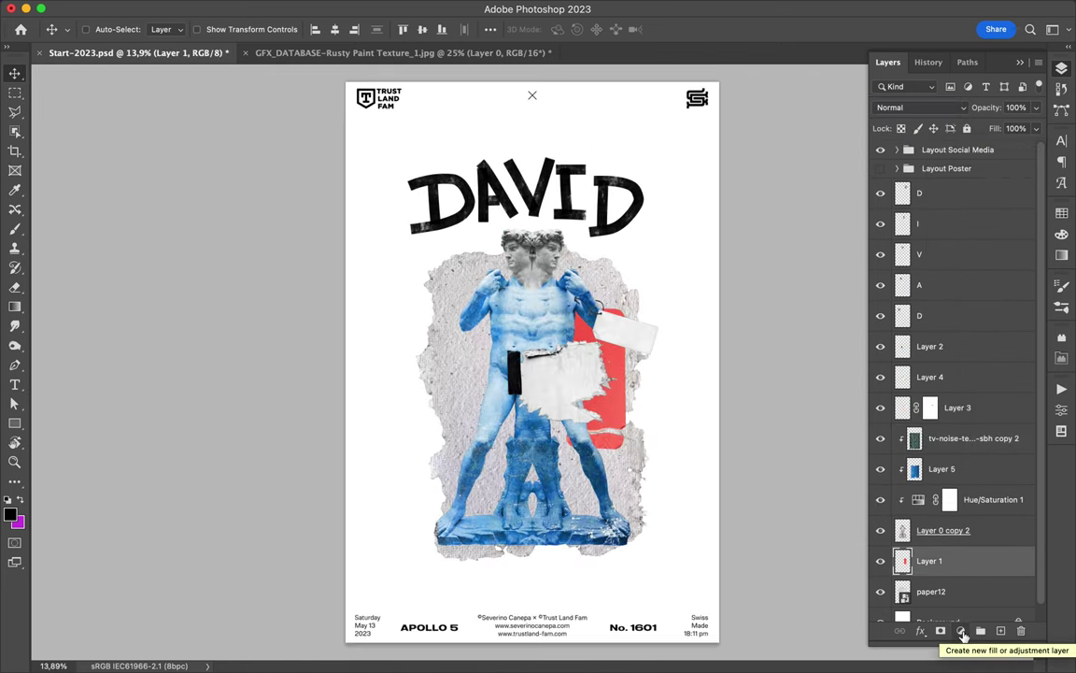
pyautogui.click(963, 634)
pyautogui.click(977, 470)
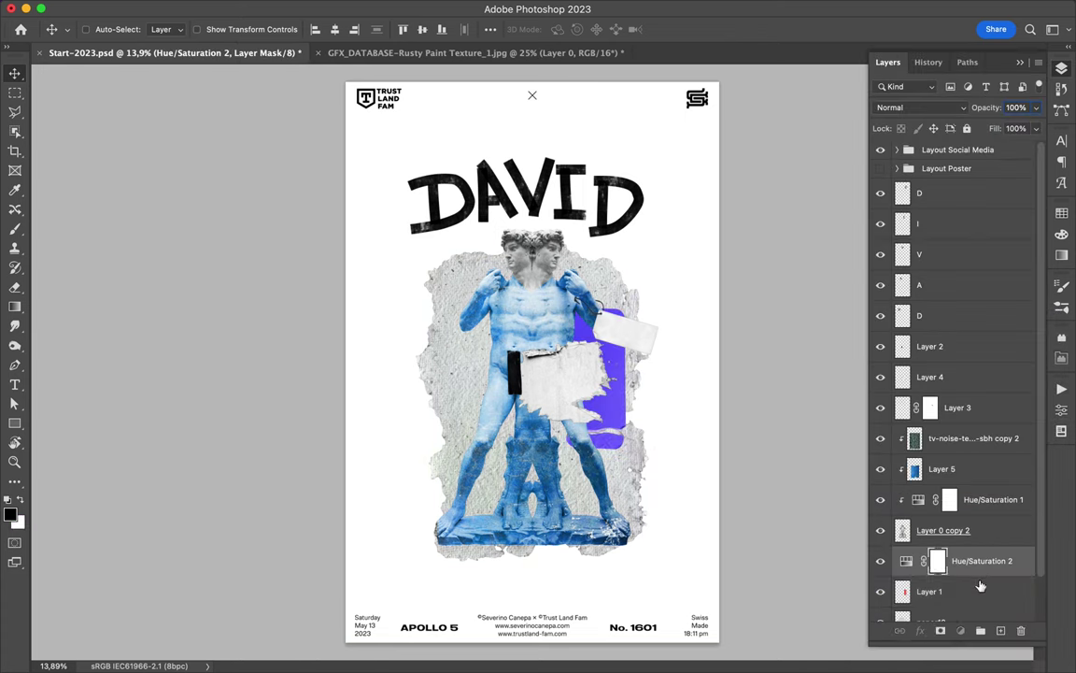
pyautogui.click(976, 499)
pyautogui.hotkey('ctrl', 'e')
# - Select the DAVID letter layers and group them into Group 1
pyautogui.scroll(2, 576, 391)
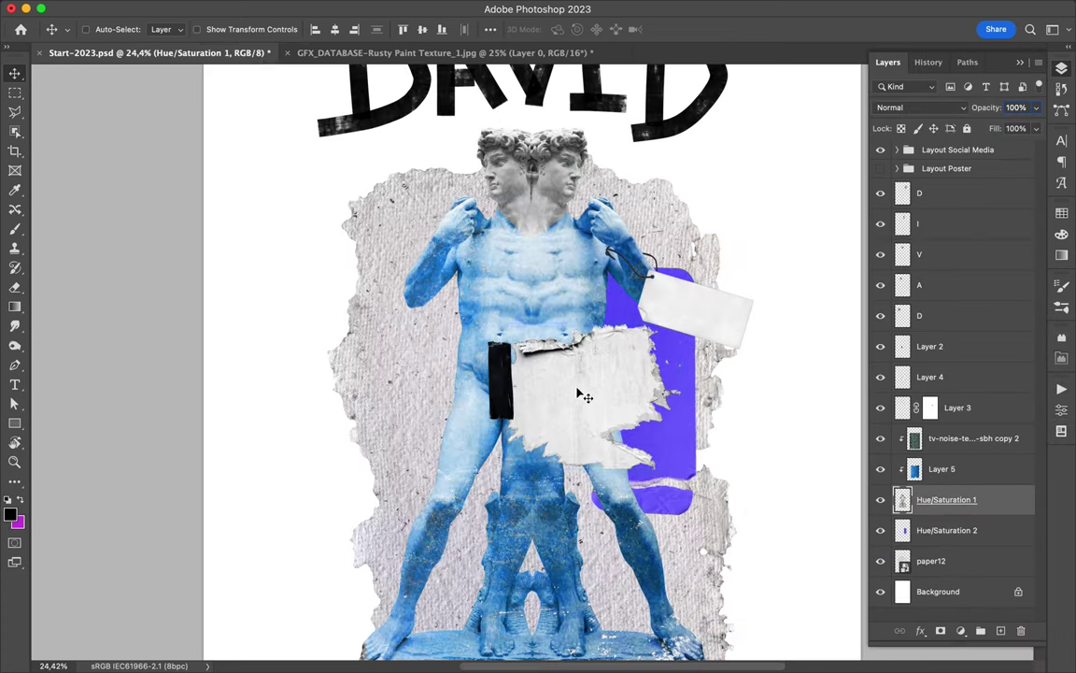
pyautogui.keyDown('ctrl'); pyautogui.click(608, 393); pyautogui.keyUp('ctrl')
pyautogui.scroll(-1, 606, 341)
pyautogui.scroll(-1, 606, 341)
pyautogui.click(925, 193)
pyautogui.keyDown('shift'); pyautogui.click(925, 315); pyautogui.keyUp('shift')
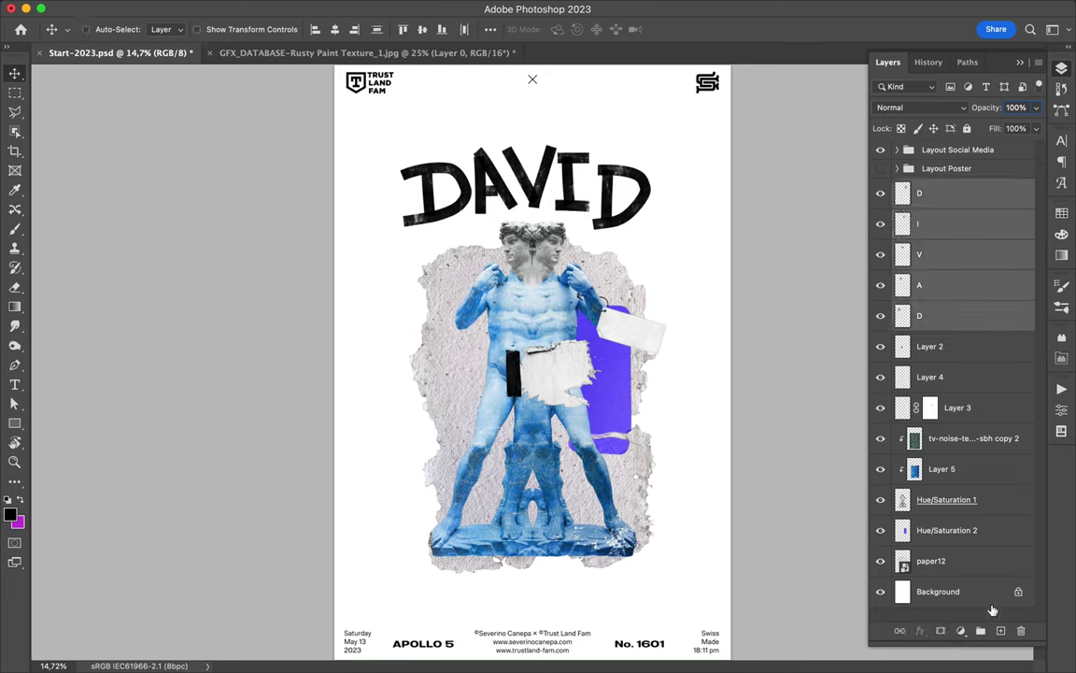
pyautogui.hotkey('ctrl', 'g')
pyautogui.moveTo(599, 200); pyautogui.dragTo(603, 222)
pyautogui.keyDown('ctrl'); pyautogui.click(444, 295); pyautogui.keyUp('ctrl')
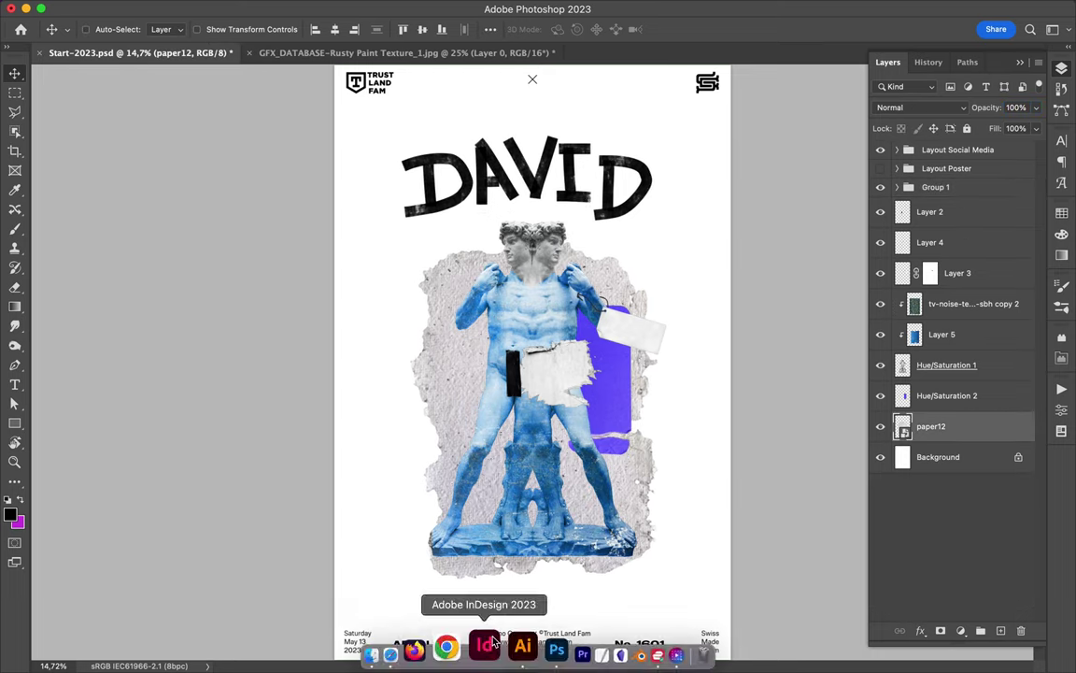
# - In a new Illustrator document, draw three black circles and select them all
pyautogui.click(420, 645)
pyautogui.click(1005, 485)
pyautogui.press('l')
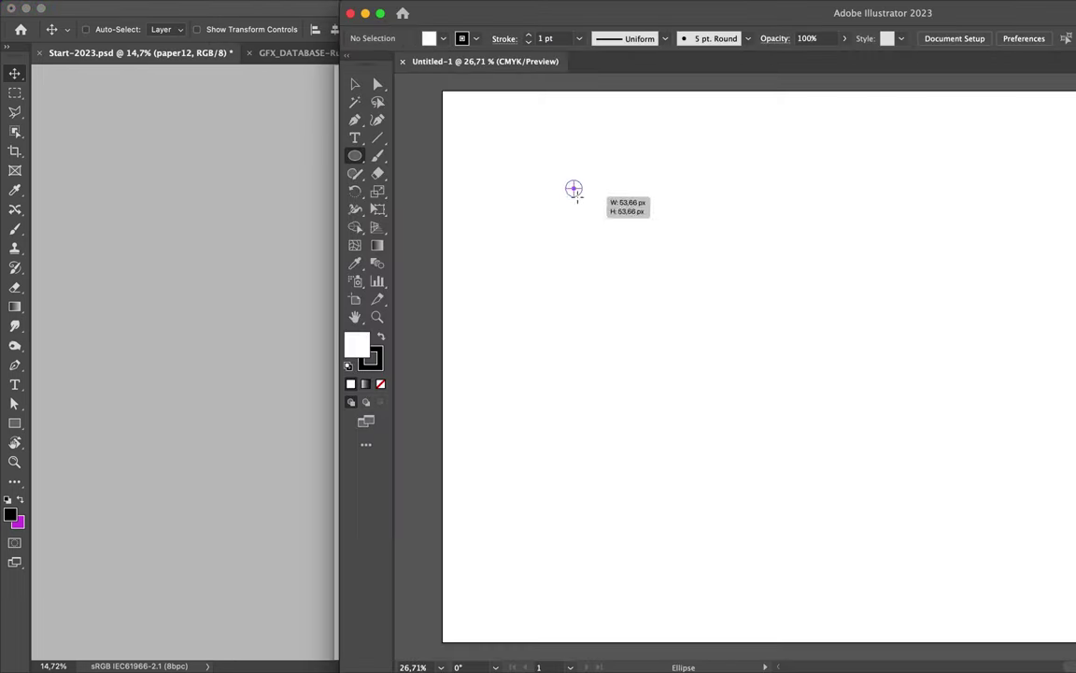
pyautogui.moveTo(592, 217); pyautogui.dragTo(592, 217)
pyautogui.hotkey('ctrl', 'a')
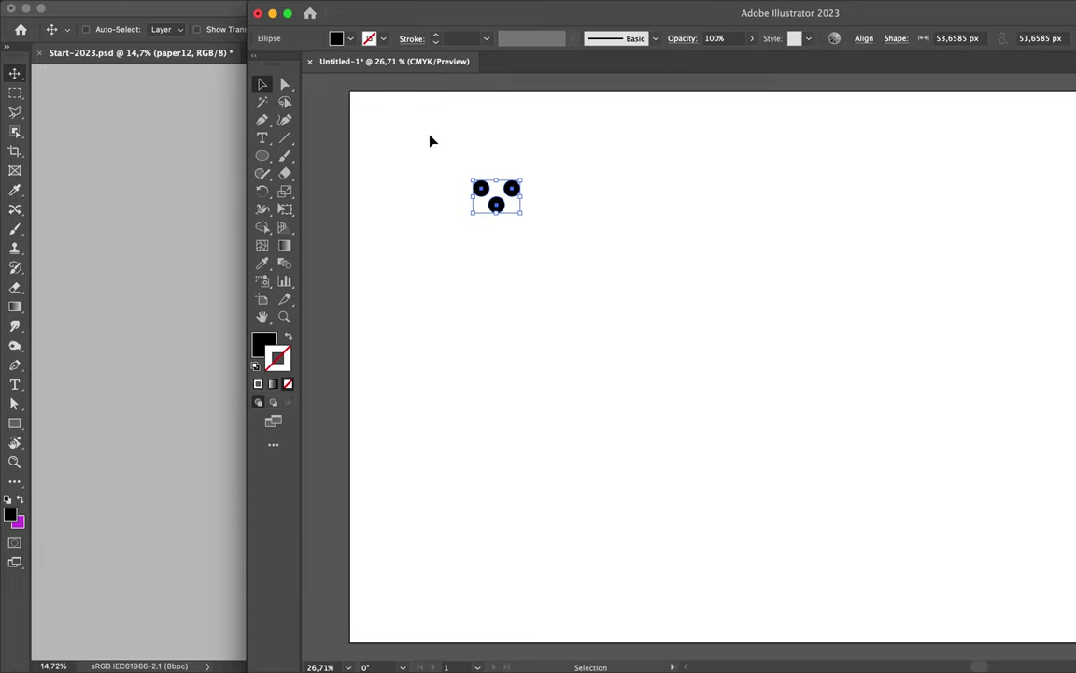
# - Make a Brick by Column dot pattern swatch from the three circles
pyautogui.click(182, 8)
pyautogui.click(348, 434)
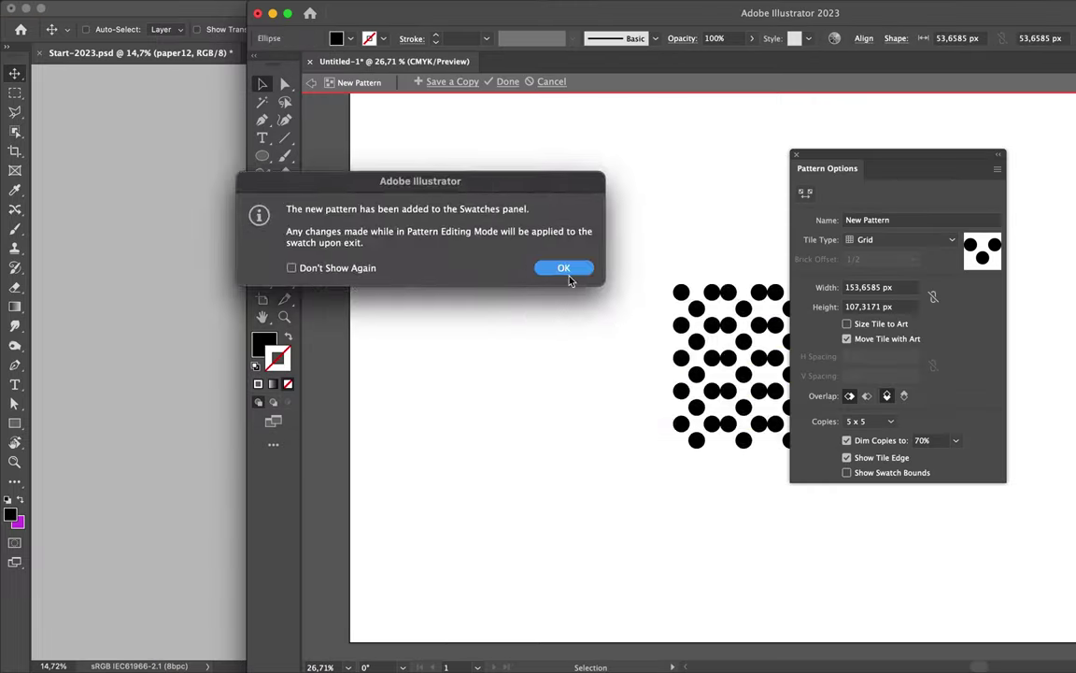
pyautogui.click(567, 270)
pyautogui.moveTo(882, 165); pyautogui.dragTo(475, 166)
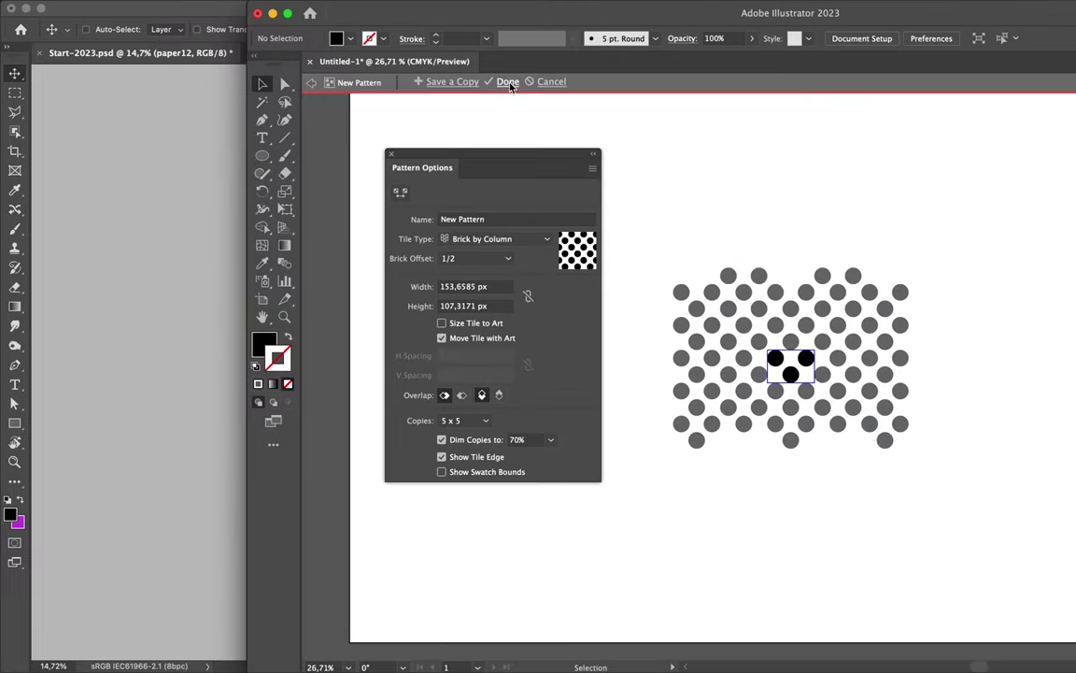
pyautogui.click(509, 83)
# - Fill a large rectangle with the dot pattern and duplicate the pasted pattern layer
pyautogui.press('m')
pyautogui.moveTo(395, 150); pyautogui.dragTo(974, 617)
pyautogui.click(41, 387)
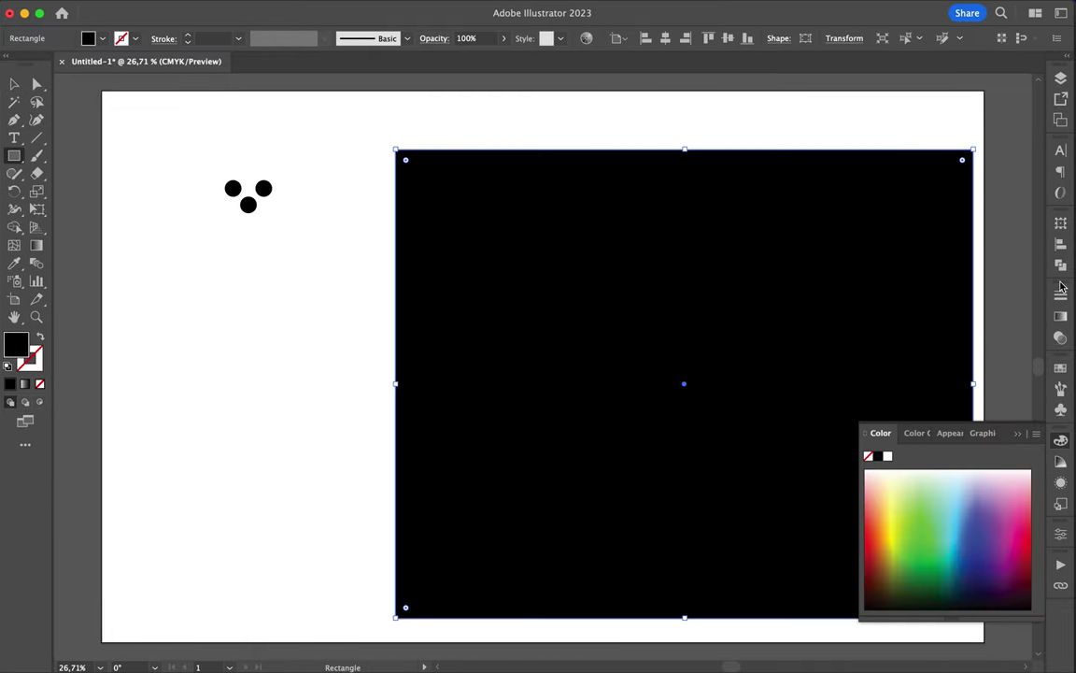
pyautogui.scroll(-5, 645, 365)
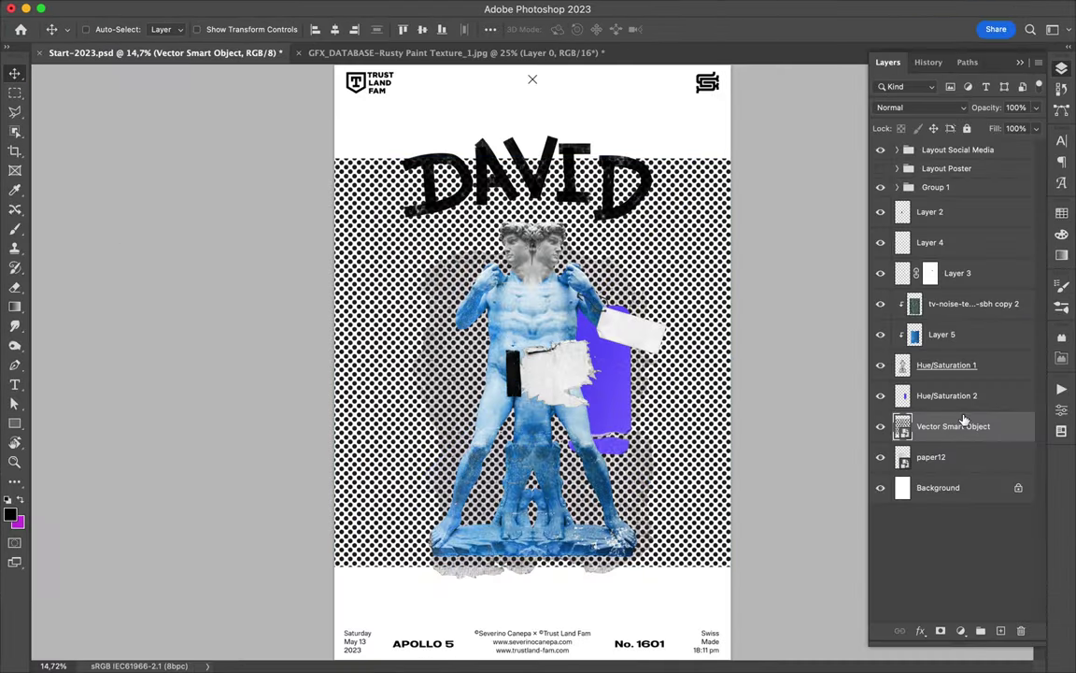
pyautogui.hotkey('ctrl', 'j')
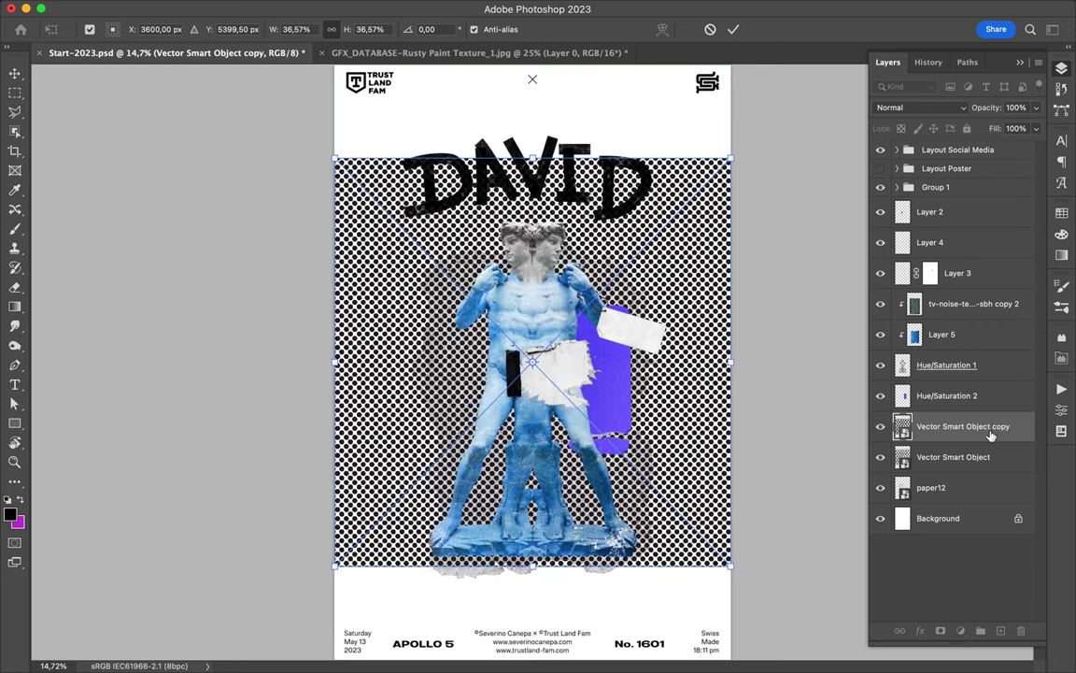
# - Liquify the dot pattern copy into waves, then copy a lassoed patch to a new layer
pyautogui.click(346, 8)
pyautogui.click(393, 147)
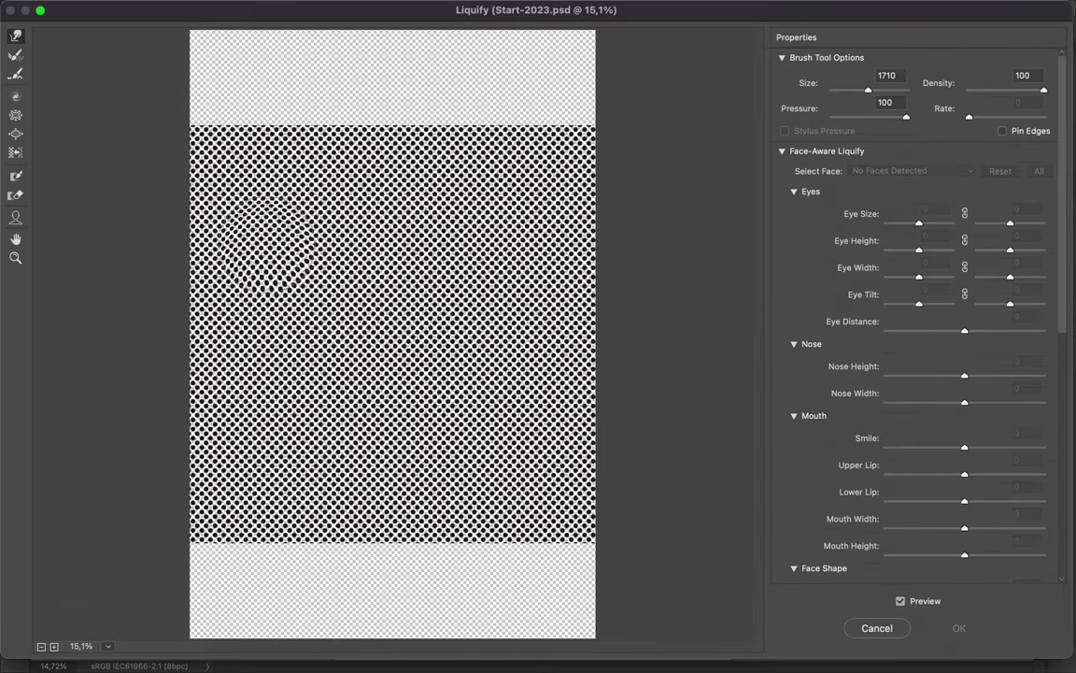
pyautogui.moveTo(523, 401); pyautogui.dragTo(224, 117)
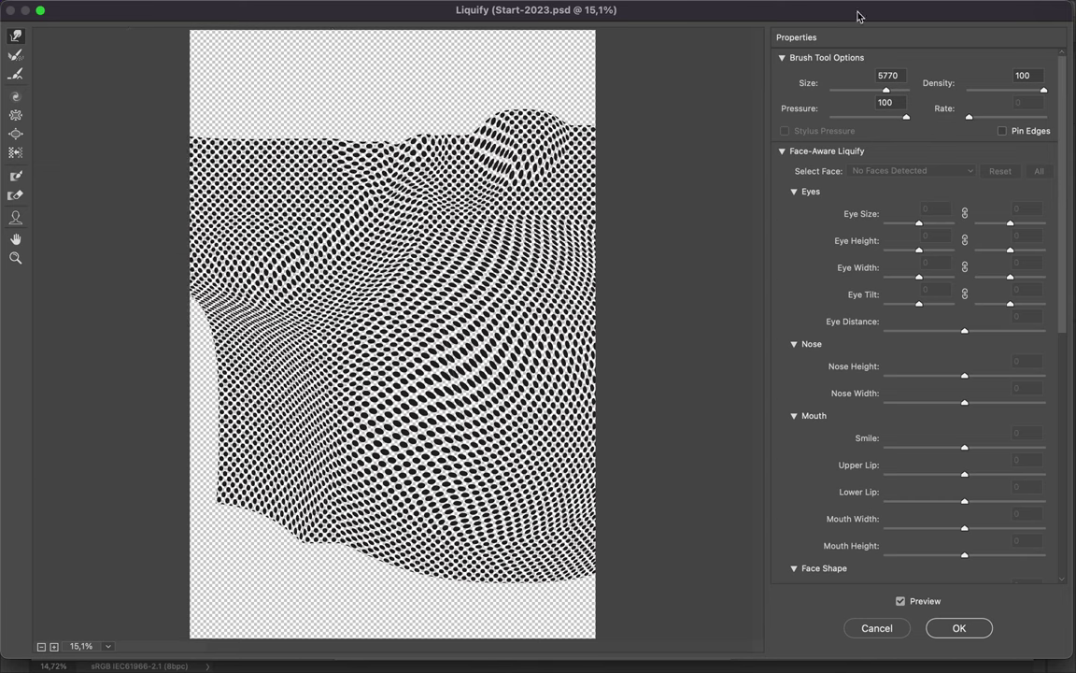
pyautogui.moveTo(287, 424); pyautogui.dragTo(335, 110)
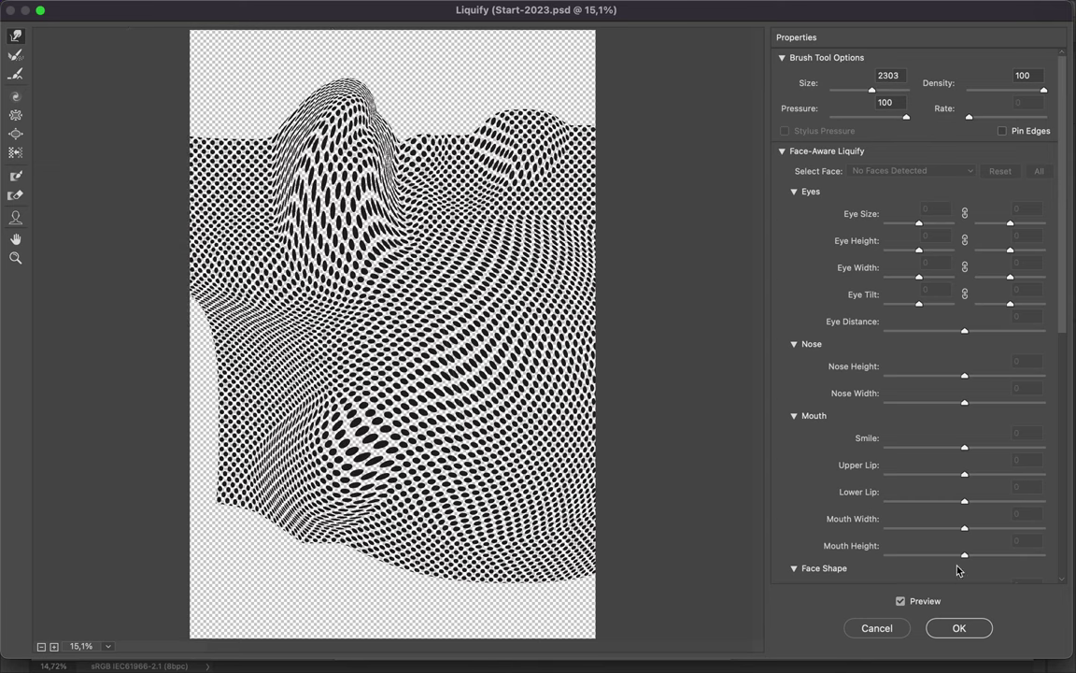
pyautogui.press('Return')
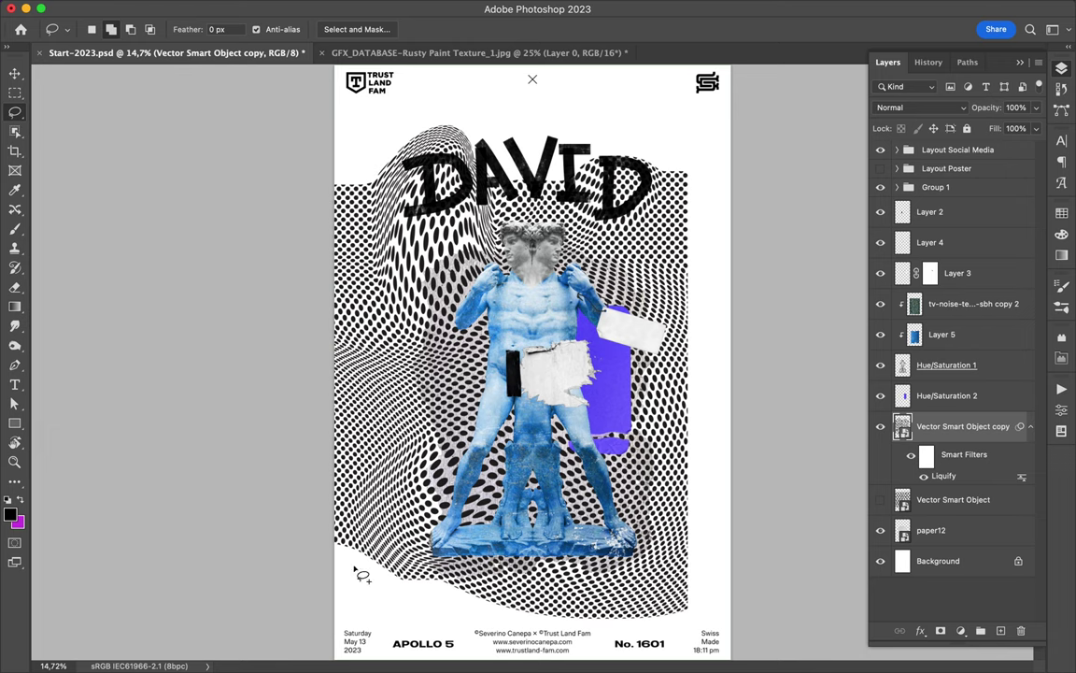
pyautogui.hotkey('ctrl', 'j')
pyautogui.hotkey('ctrl', 't')
# - Reshape the pattern piece, move Layer 6 below the warped copy, and shift it left
pyautogui.moveTo(445, 413); pyautogui.dragTo(456, 421)
pyautogui.press('Return')
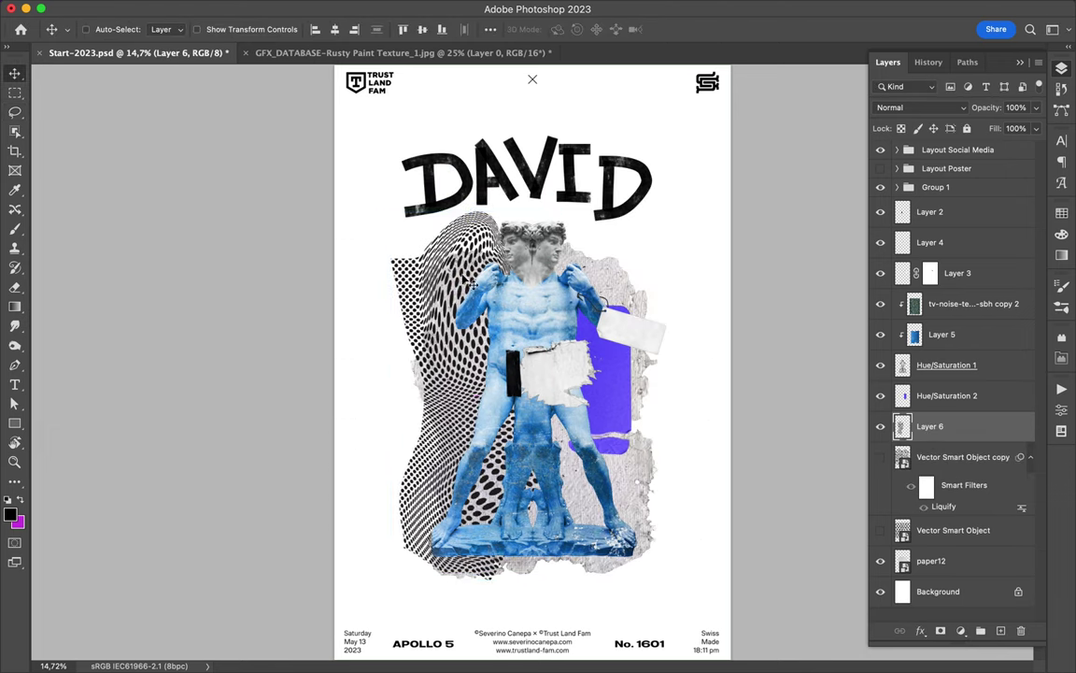
pyautogui.hotkey('ctrl', '[')
pyautogui.moveTo(472, 285)
pyautogui.mouseDown()
pyautogui.moveTo(453, 495)
pyautogui.moveTo(448, 347)
pyautogui.mouseUp()
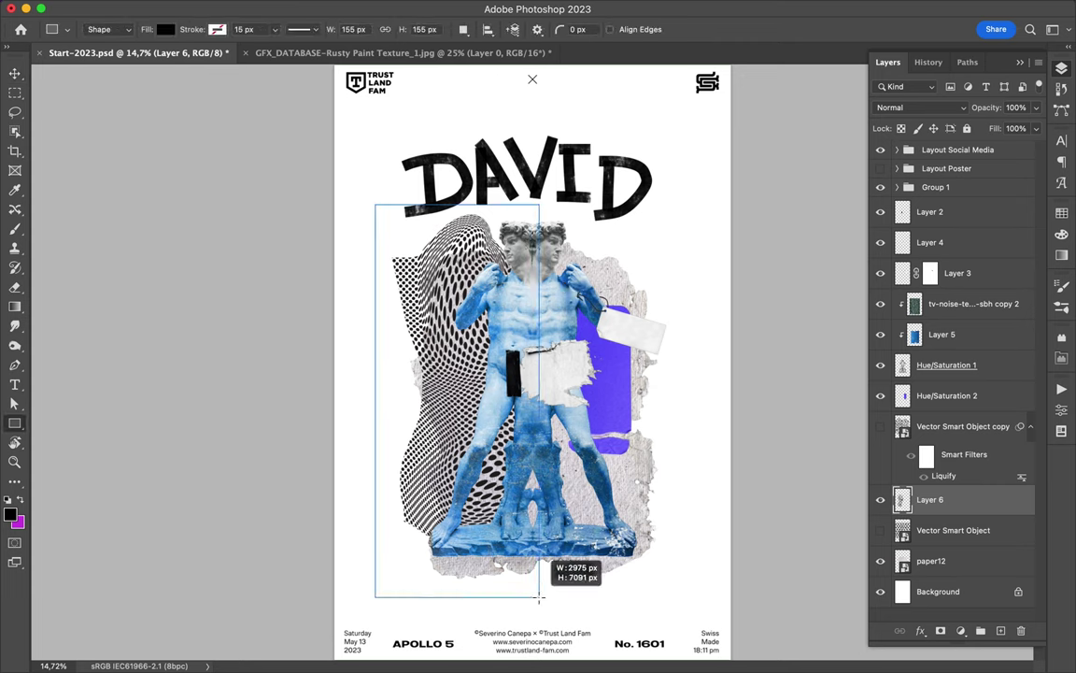
# - Draw a tall rectangle over the left half with a dark navy fill
pyautogui.click(9, 513)
pyautogui.click(567, 366)
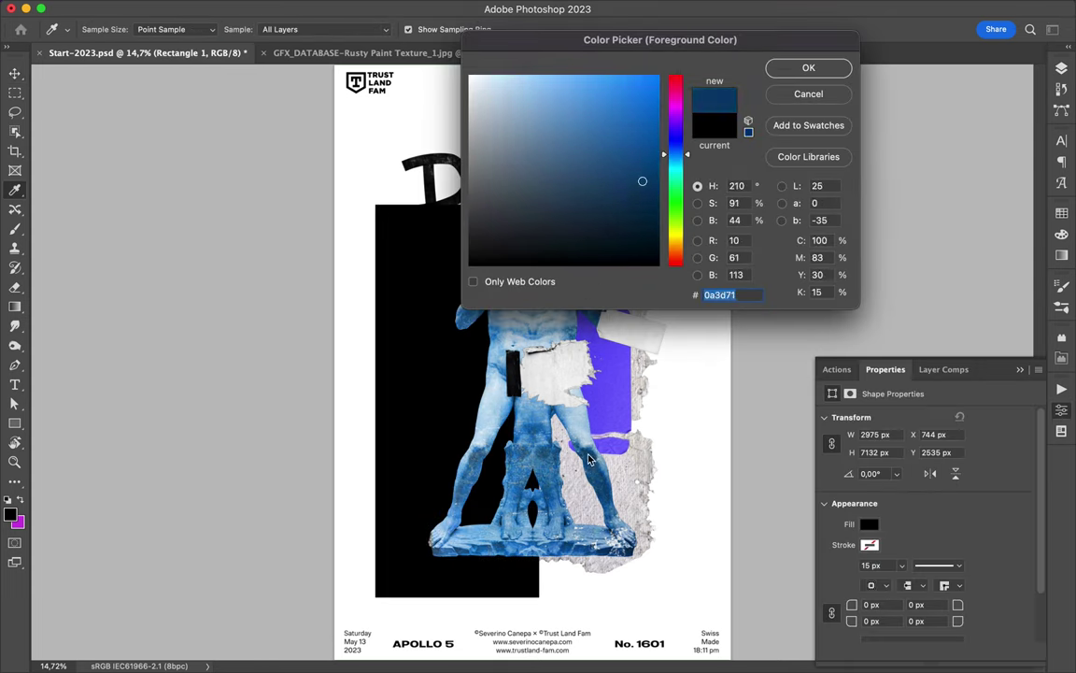
pyautogui.press('Return')
pyautogui.click(198, 29)
pyautogui.click(315, 59)
pyautogui.click(643, 215)
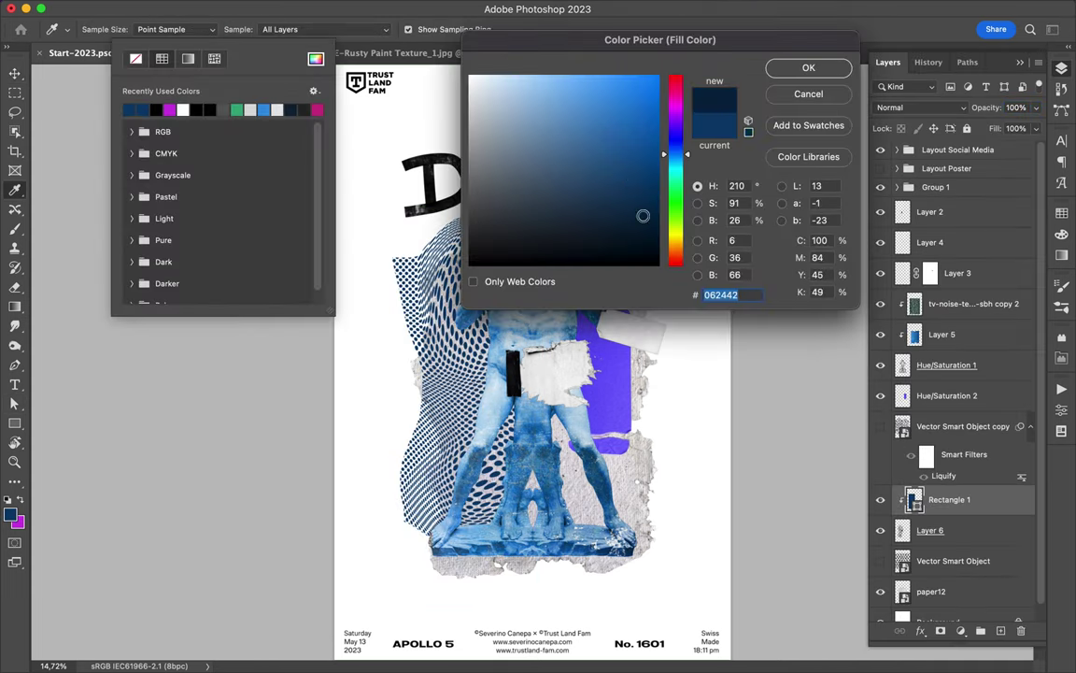
pyautogui.press('Return')
pyautogui.press('v')
# - Lower the halftone's top, then lasso a halftone piece onto a new layer and position it
pyautogui.scroll(2, 510, 364)
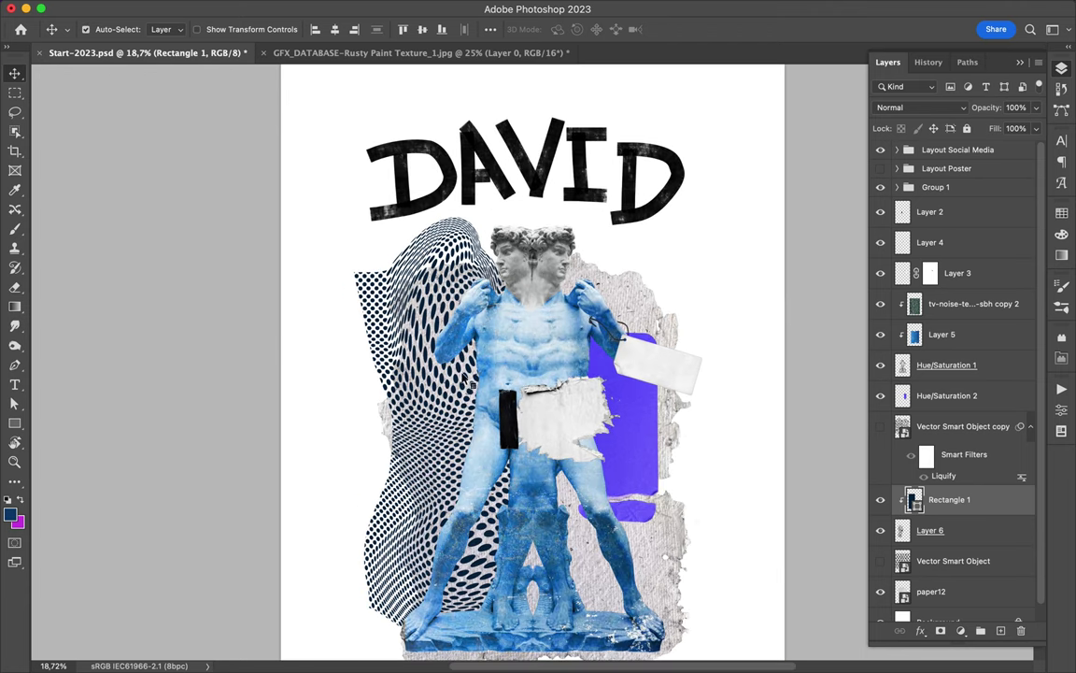
pyautogui.moveTo(361, 214); pyautogui.dragTo(360, 240)
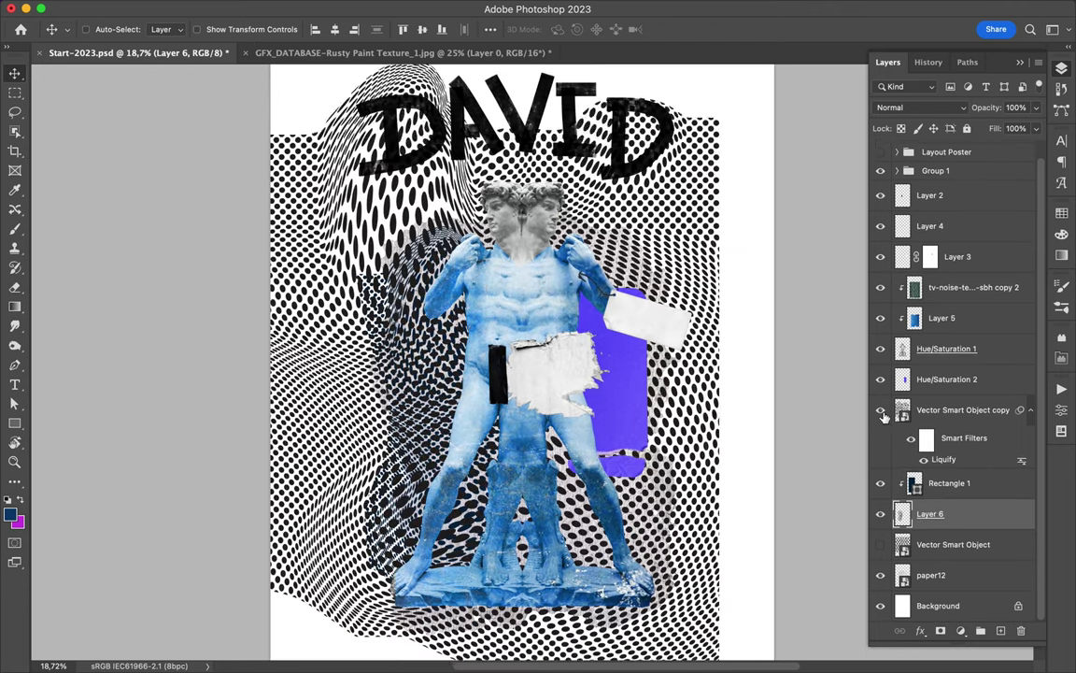
pyautogui.scroll(-2, 712, 341)
pyautogui.press('l')
pyautogui.hotkey('ctrl', 'j')
pyautogui.press('v')
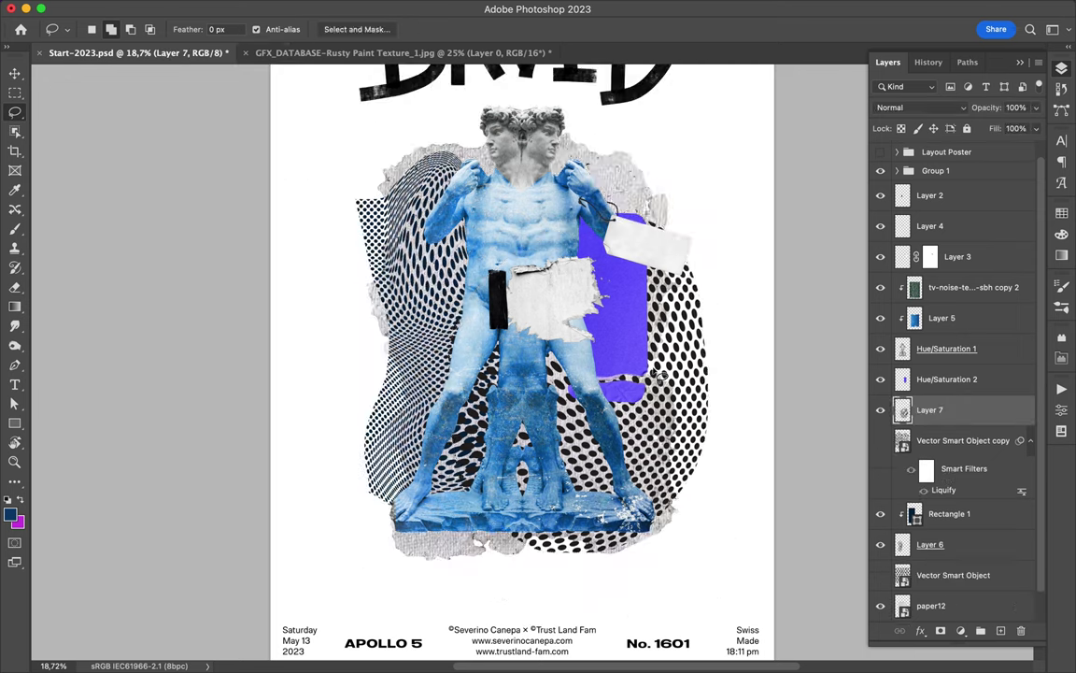
pyautogui.scroll(-2, 711, 312)
pyautogui.moveTo(711, 312); pyautogui.dragTo(696, 311)
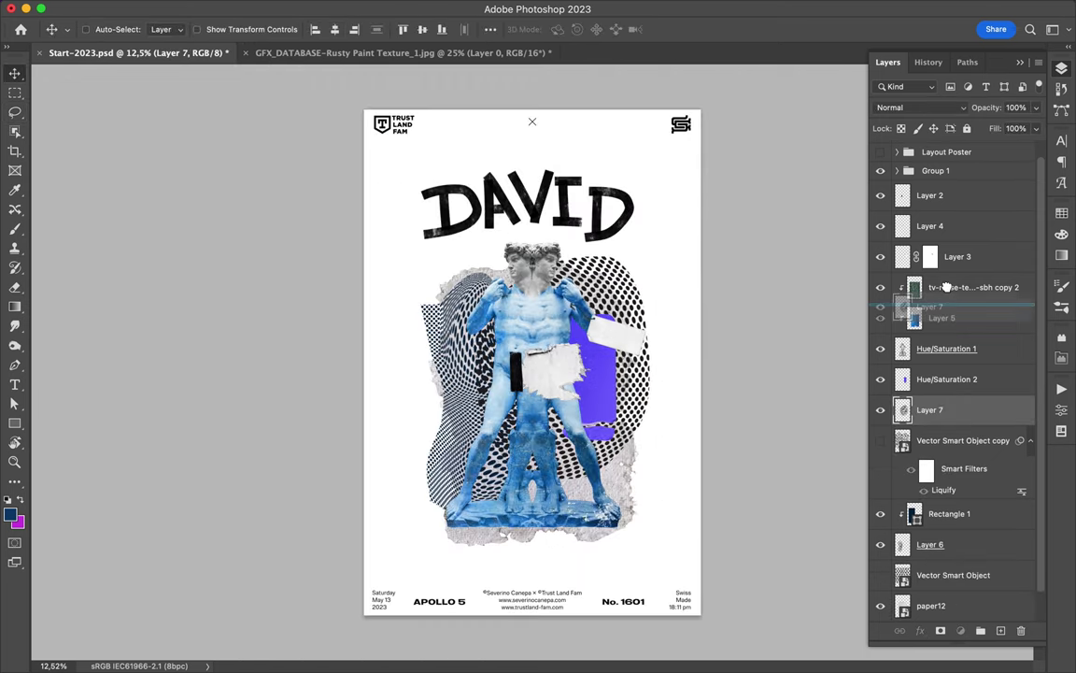
# - Move the halftone copy above Layer 3, testing 20% fill before restoring 100%
pyautogui.moveTo(929, 409); pyautogui.dragTo(930, 241)
pyautogui.hotkey('shift', '2')
pyautogui.scroll(1, 654, 411)
pyautogui.moveTo(654, 411); pyautogui.dragTo(614, 533)
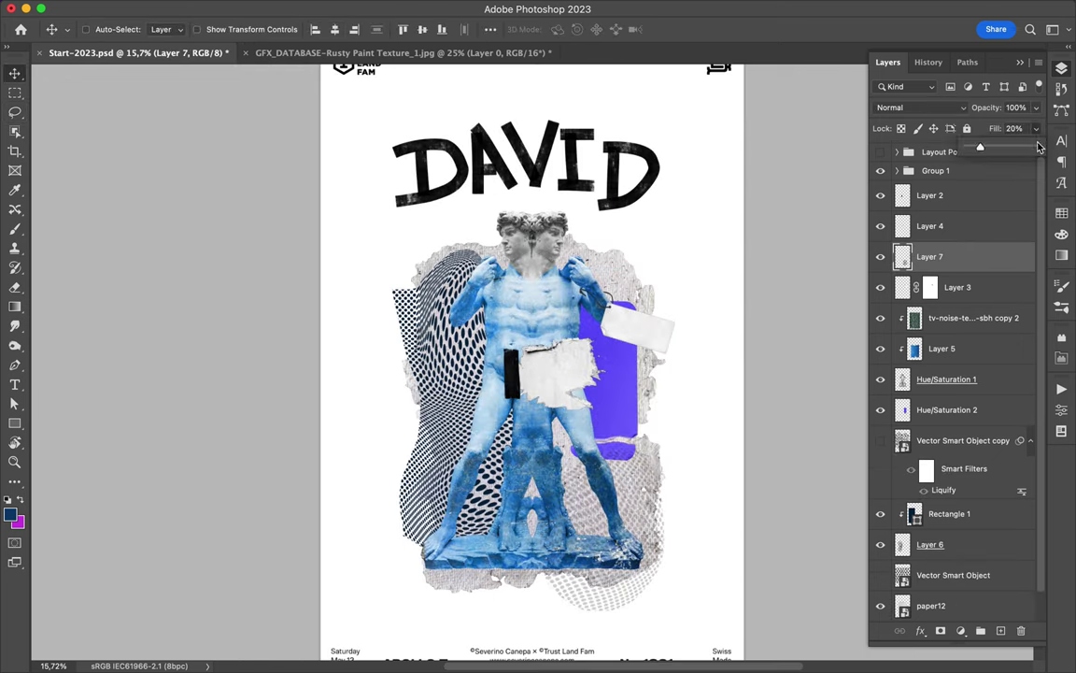
pyautogui.moveTo(1039, 147); pyautogui.dragTo(1044, 146)
# - Duplicate the navy rectangle and clip the copy to the halftone piece
pyautogui.moveTo(972, 515); pyautogui.dragTo(894, 256)
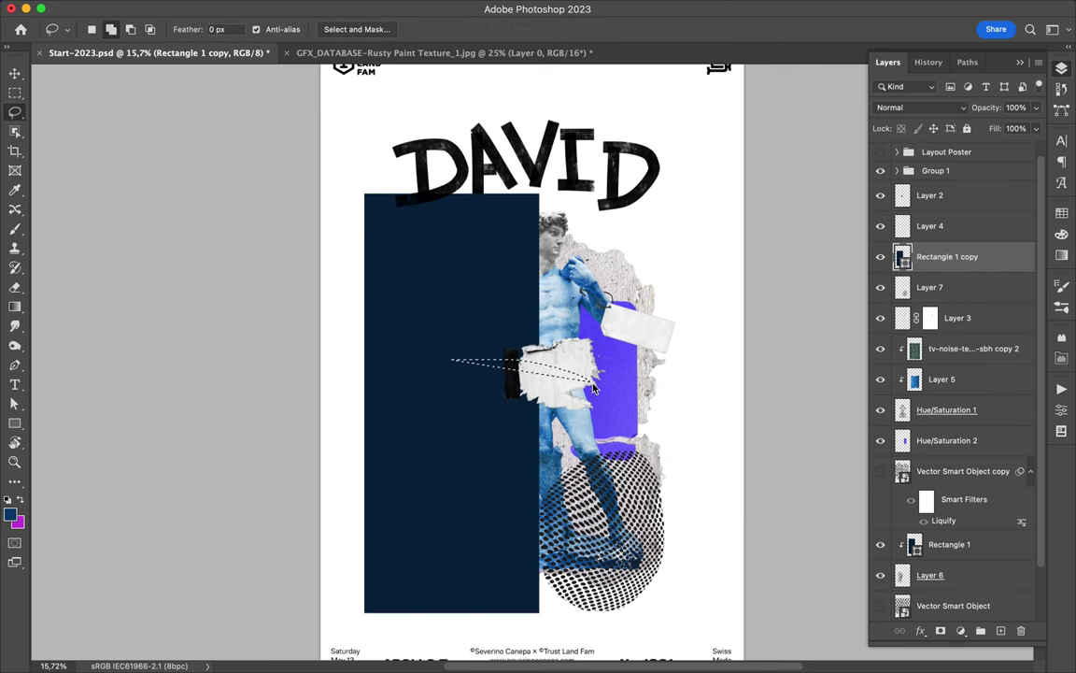
pyautogui.press('v')
pyautogui.moveTo(475, 446); pyautogui.dragTo(619, 446)
pyautogui.hotkey('ctrl', 'alt', 'g')
pyautogui.scroll(2, 650, 291)
# - Pick a brush, add a new layer for lines, and name it Rectangle Thin Lines
pyautogui.press('b')
pyautogui.click(93, 29)
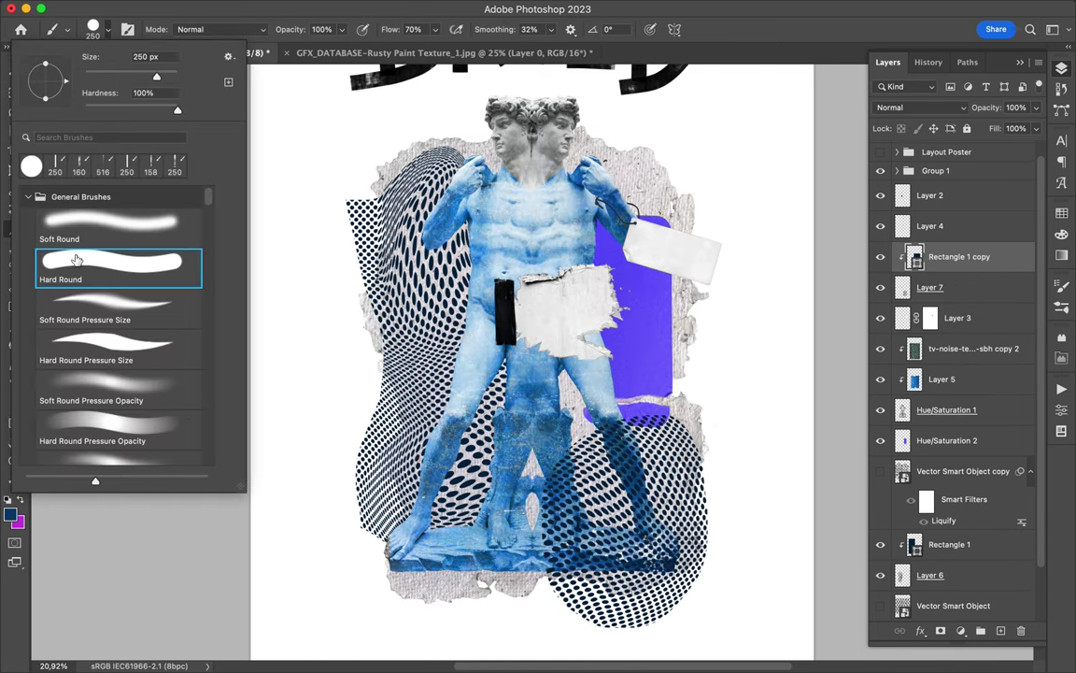
pyautogui.press('Return')
pyautogui.hotkey('ctrl', 'shift', 'alt', 'n')
pyautogui.hotkey('ctrl', '0')
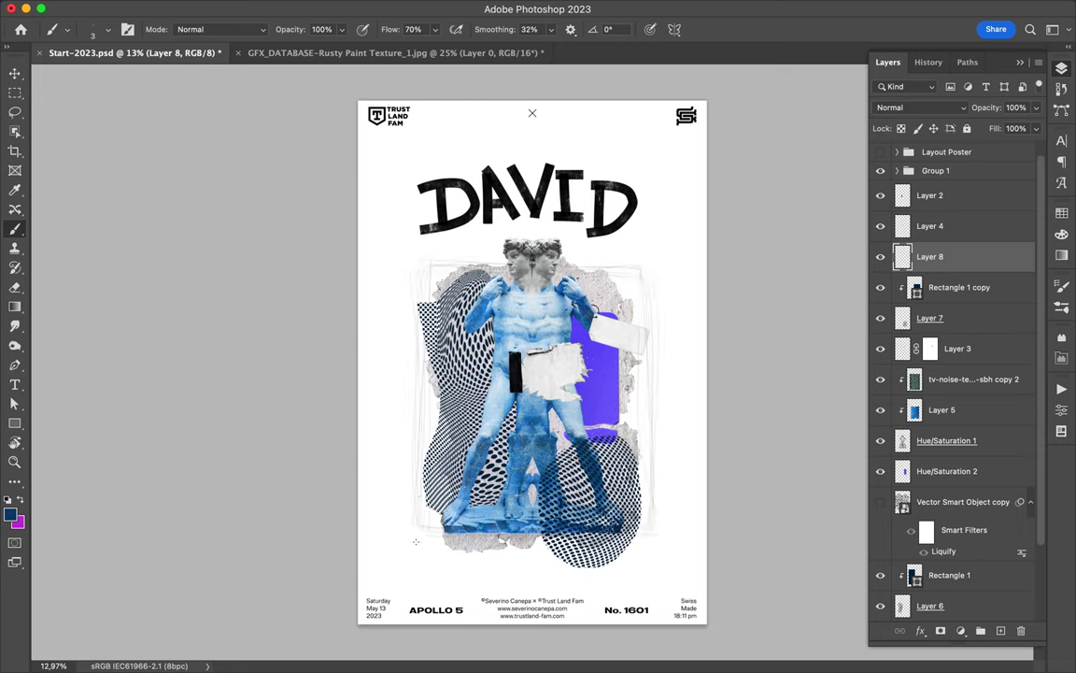
pyautogui.write('in Lines')
pyautogui.click(951, 553)
# - Rotate the duplicated thin lines 75° and position them around the statue
pyautogui.moveTo(953, 165); pyautogui.dragTo(948, 512)
pyautogui.hotkey('ctrl', 't')
pyautogui.moveTo(478, 230); pyautogui.dragTo(684, 296)
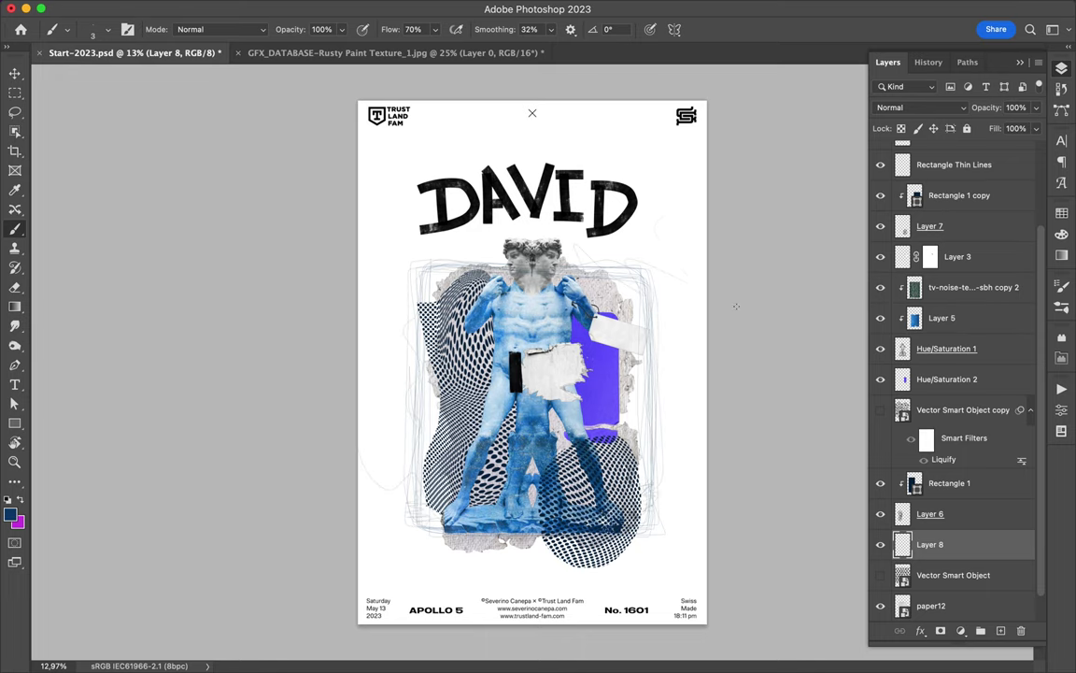
# - Set the brush size to 1 and add two new layers for finer lines
pyautogui.click(66, 29)
pyautogui.doubleClick(72, 277)
pyautogui.hotkey('ctrl', 'shift', 'alt', 'n')
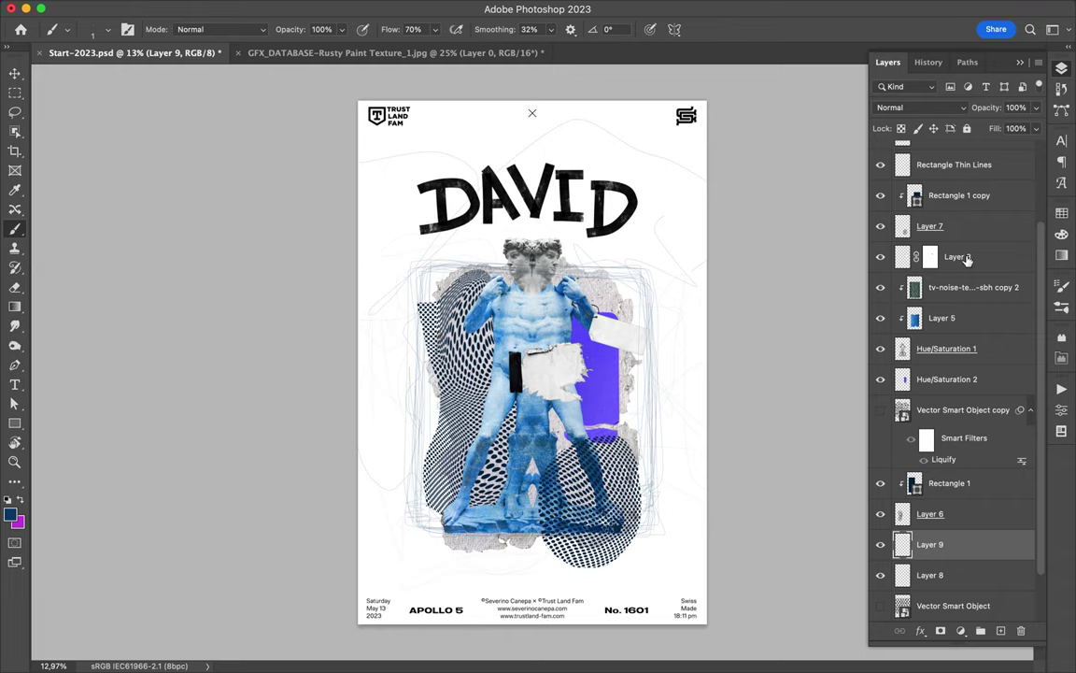
pyautogui.hotkey('ctrl', 'shift', 'alt', 'n')
pyautogui.scroll(3, 531, 358)
pyautogui.scroll(3, 530, 359)
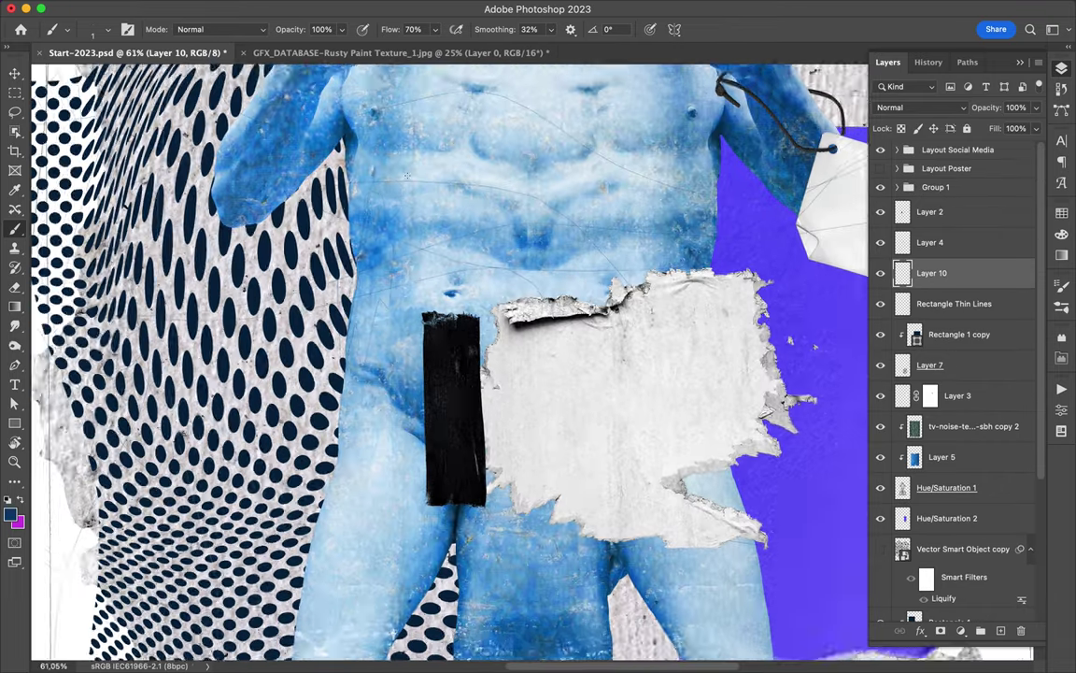
pyautogui.scroll(2, 531, 359)
pyautogui.scroll(-3, 561, 374)
pyautogui.scroll(-3, 560, 374)
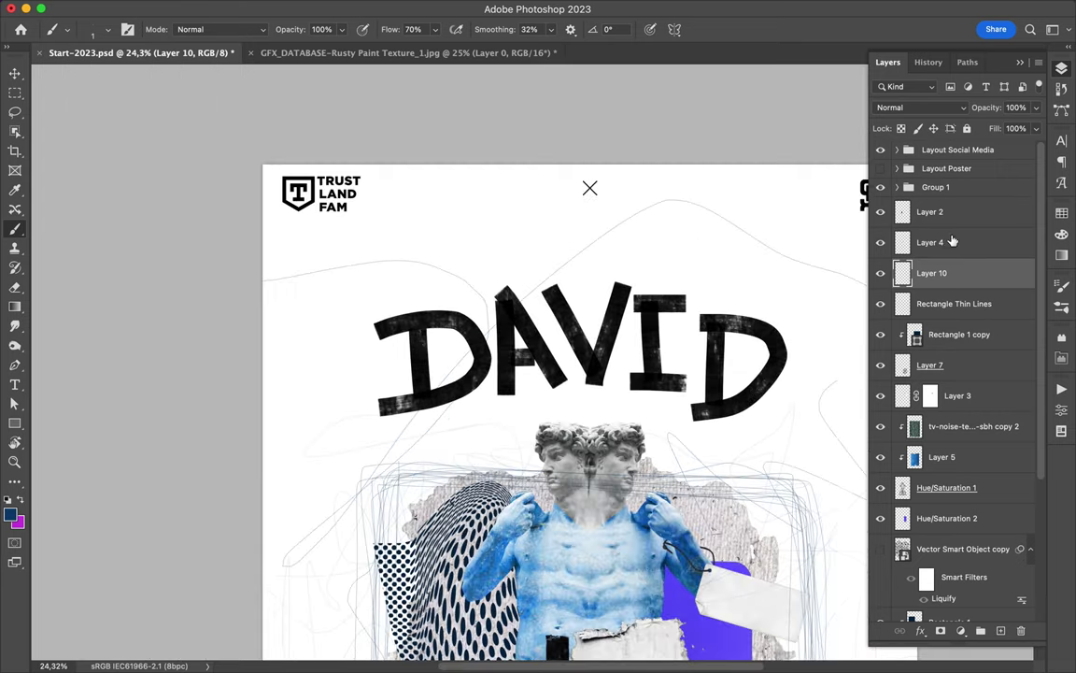
pyautogui.click(934, 186)
# - Duplicate the DAVID title group and clip a rectangle covering the title to the copy
pyautogui.hotkey('ctrl', 'j')
pyautogui.press('u')
pyautogui.moveTo(367, 275); pyautogui.dragTo(843, 448)
pyautogui.hotkey('ctrl', 'alt', 'g')
pyautogui.scroll(-3, 755, 355)
# - Draw a test square over the letters DA, check blend options, then delete it
pyautogui.moveTo(436, 146); pyautogui.dragTo(569, 271)
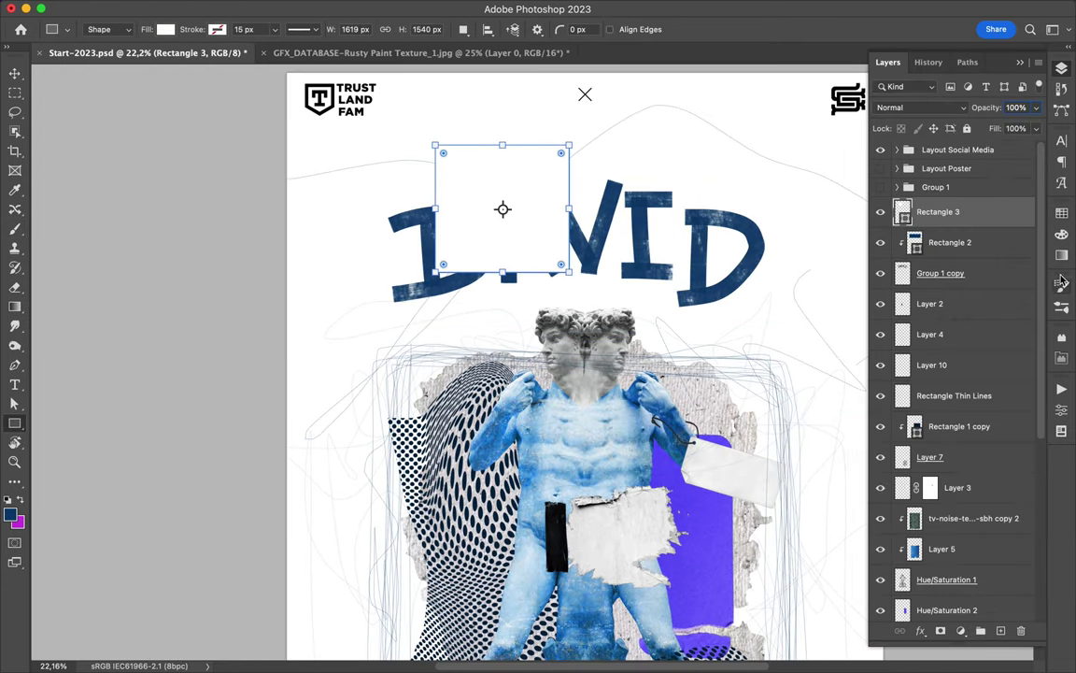
pyautogui.click(911, 108)
pyautogui.click(504, 260)
pyautogui.press('Delete')
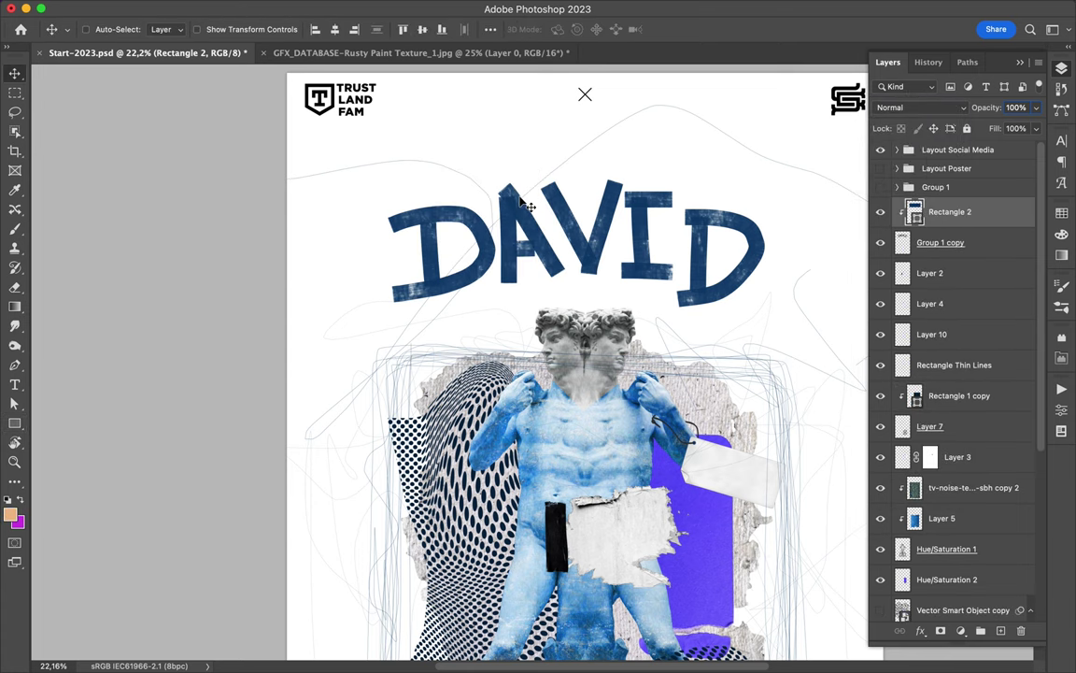
pyautogui.click(222, 28)
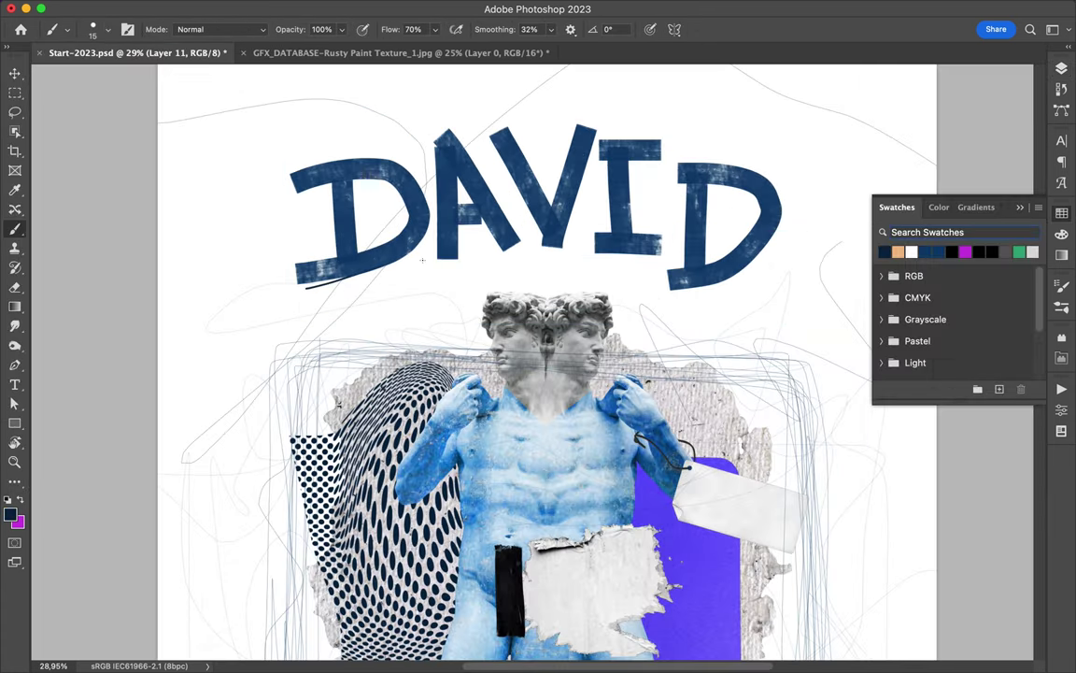
# - Stamp a white spiral on the statue's left leg, then return to navy paint
pyautogui.scroll(5, 462, 247)
pyautogui.scroll(2, 471, 257)
pyautogui.scroll(-2, 560, 290)
pyautogui.hscroll(5, 622, 315)
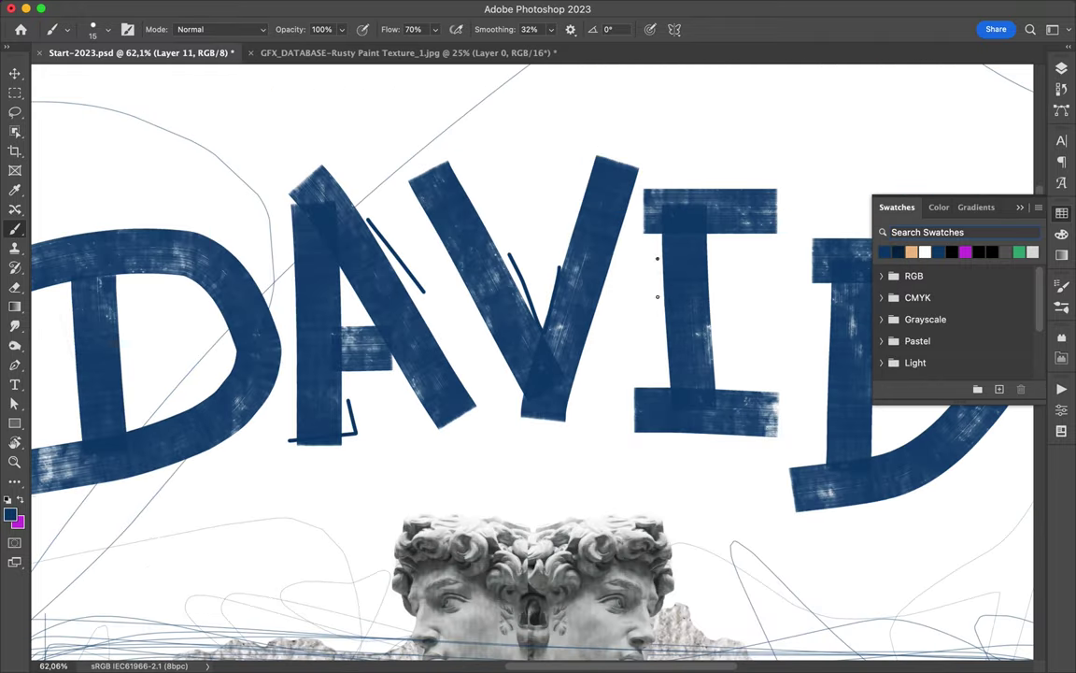
pyautogui.hscroll(5, 622, 316)
pyautogui.scroll(-10, 424, 276)
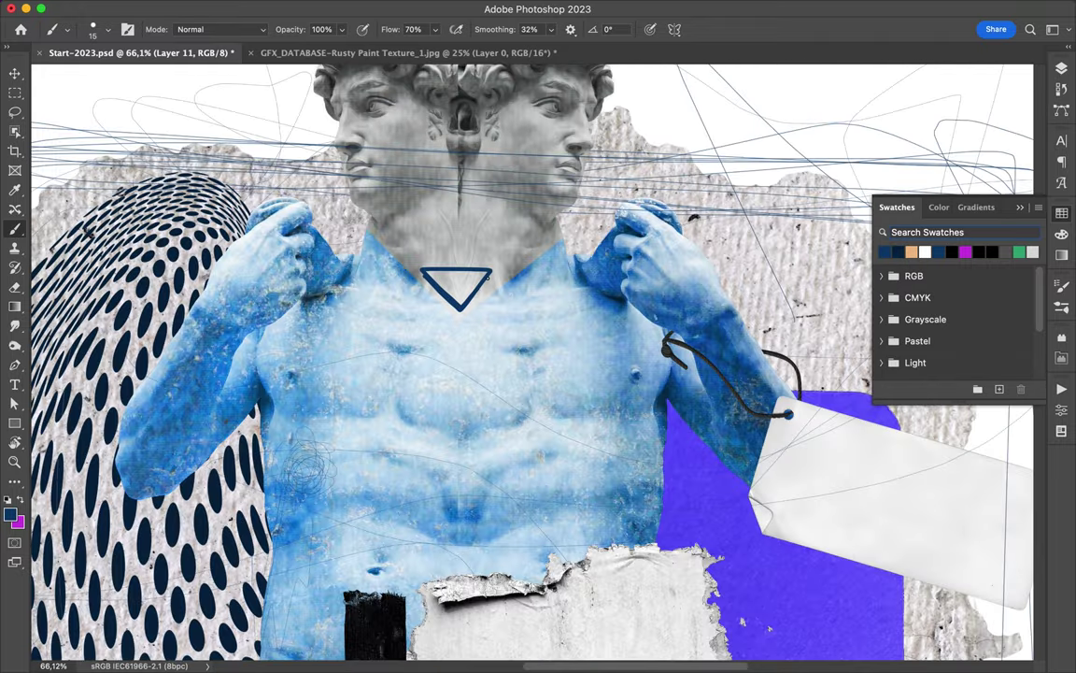
pyautogui.scroll(-10, 449, 280)
pyautogui.scroll(-2, 551, 313)
pyautogui.scroll(-8, 343, 379)
pyautogui.scroll(7, 448, 234)
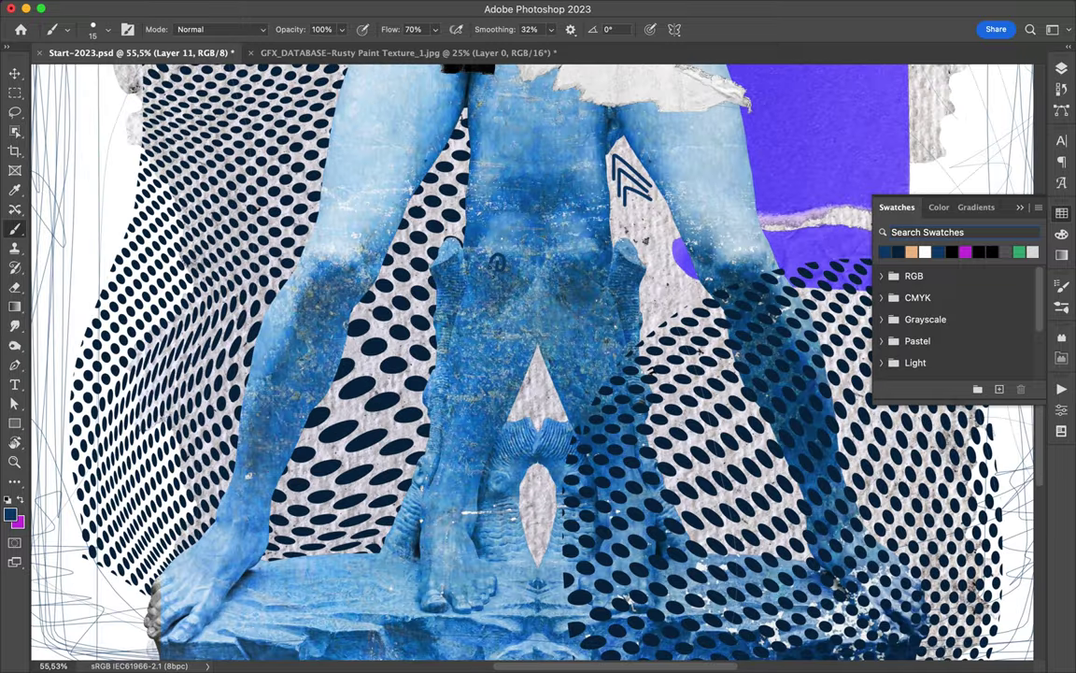
pyautogui.click(329, 267)
pyautogui.keyDown('alt'); pyautogui.click(743, 257); pyautogui.keyUp('alt')
# - Paint a navy loop at lower left, a stroke at upper left, and a line across the torso
pyautogui.scroll(3, 748, 229)
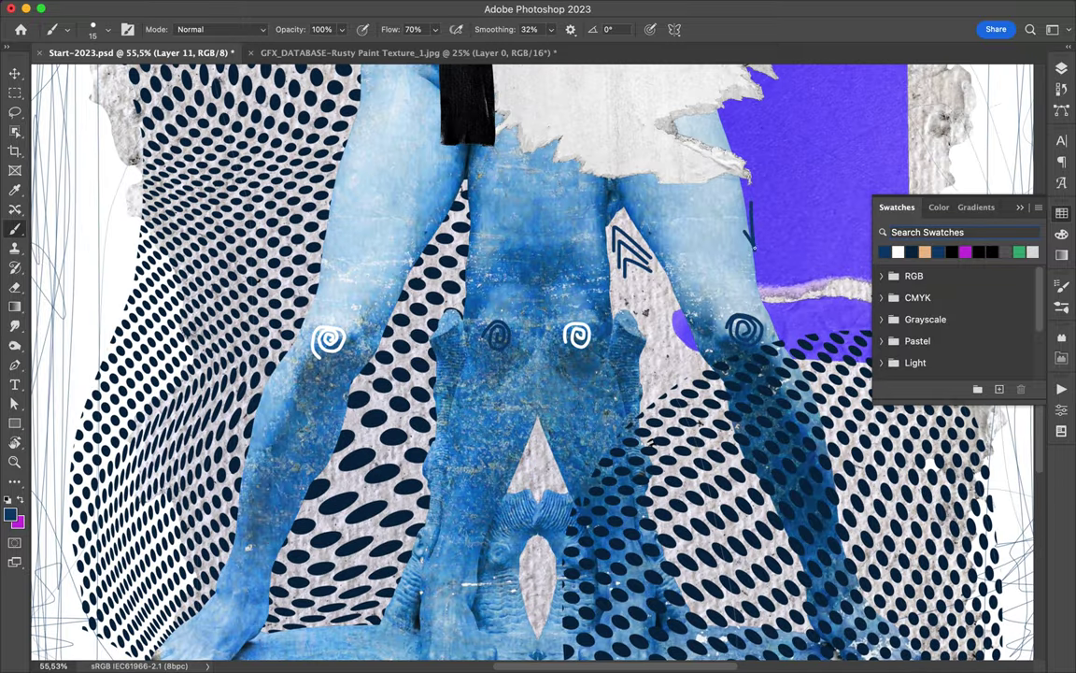
pyautogui.scroll(-2, 373, 420)
pyautogui.scroll(-2, 374, 420)
pyautogui.moveTo(214, 318); pyautogui.dragTo(225, 316)
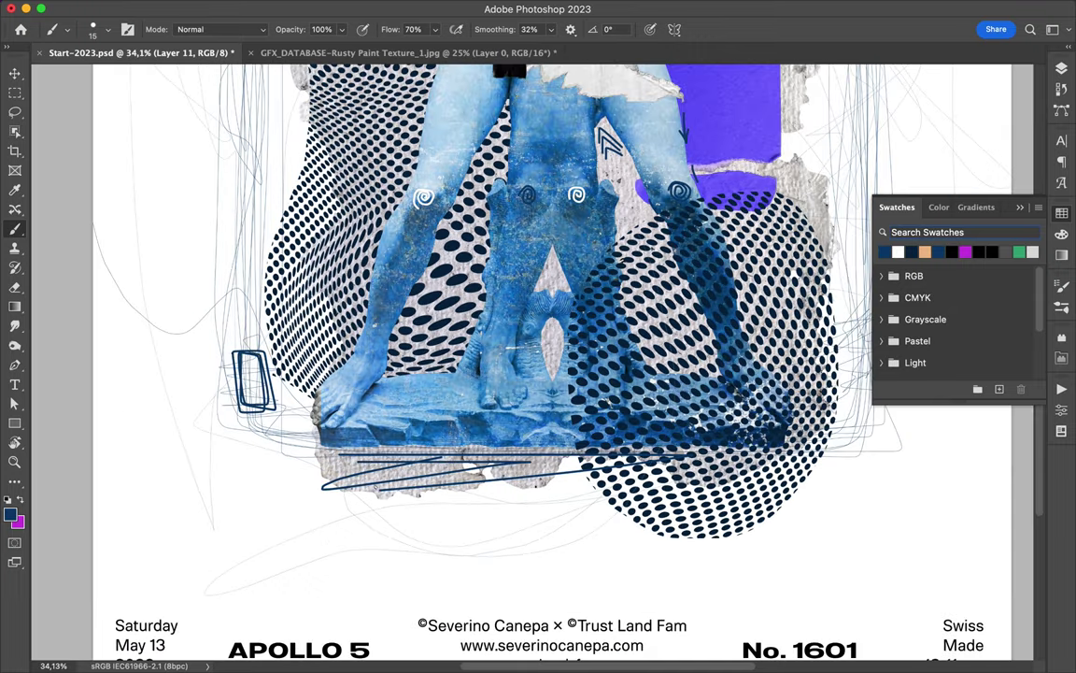
pyautogui.scroll(-3, 502, 439)
pyautogui.moveTo(313, 194); pyautogui.dragTo(267, 238)
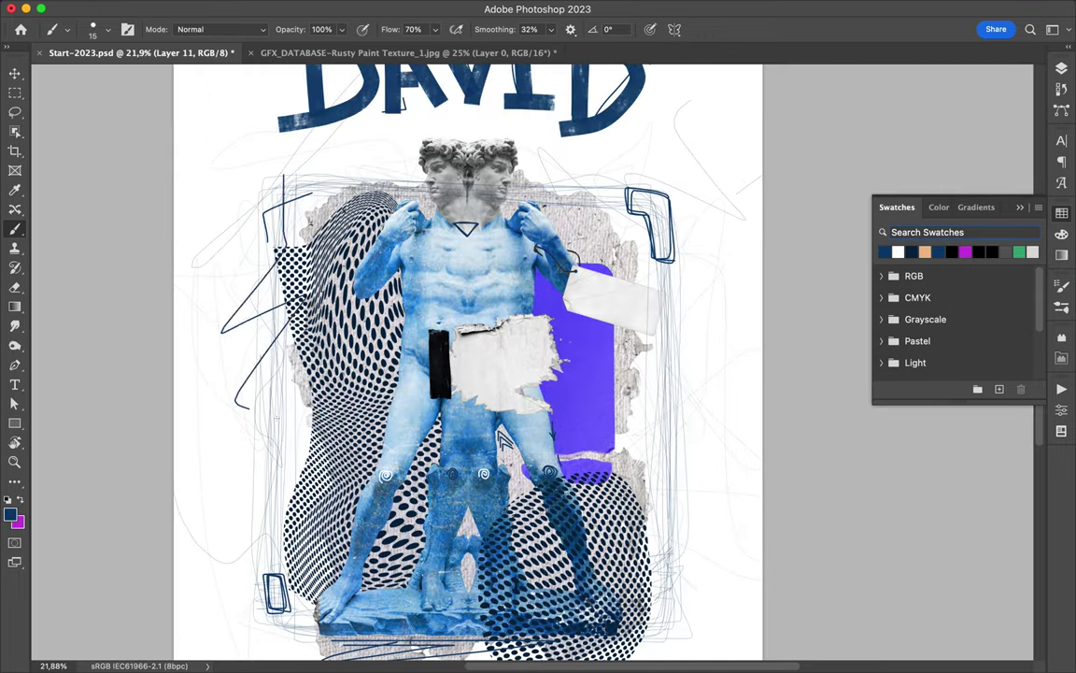
pyautogui.press('x')
pyautogui.moveTo(419, 258); pyautogui.dragTo(378, 383)
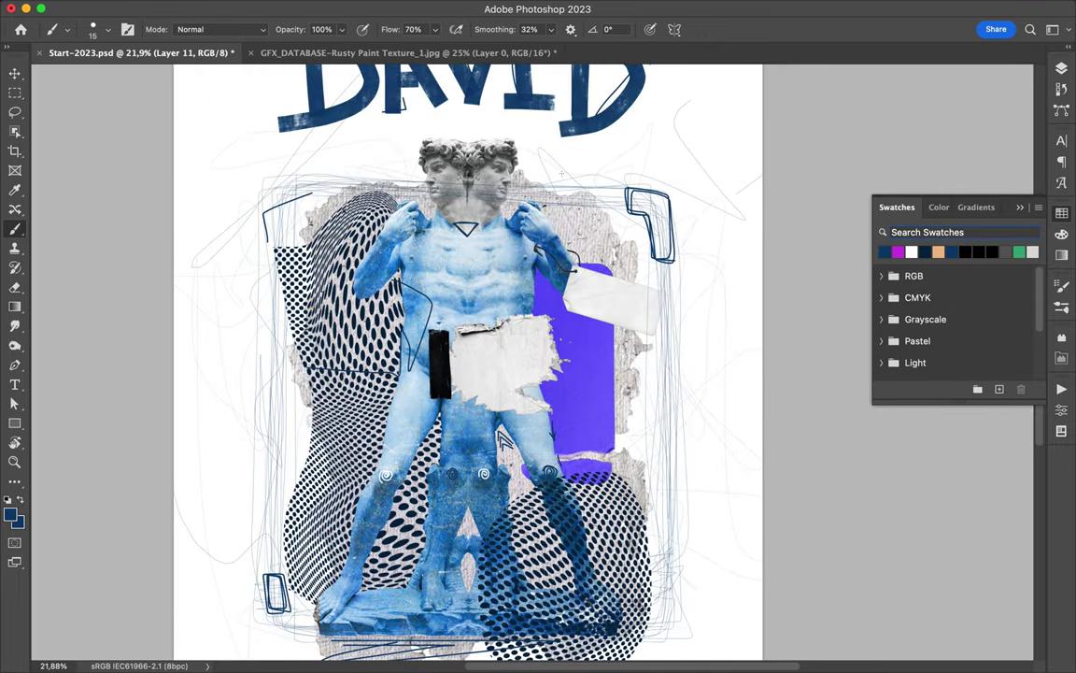
# - Pan across the poster to review the navy doodles and paper-patch lettering
pyautogui.scroll(3, 488, 327)
pyautogui.scroll(2, 488, 327)
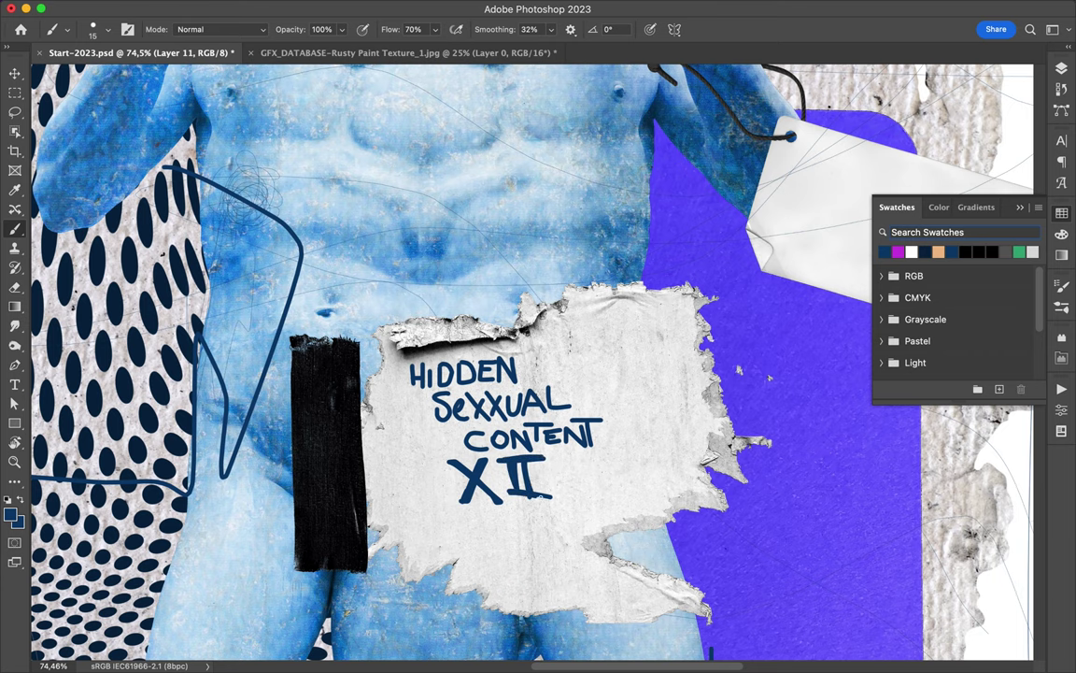
pyautogui.scroll(-3, 527, 423)
pyautogui.press('v')
pyautogui.scroll(-5, 528, 423)
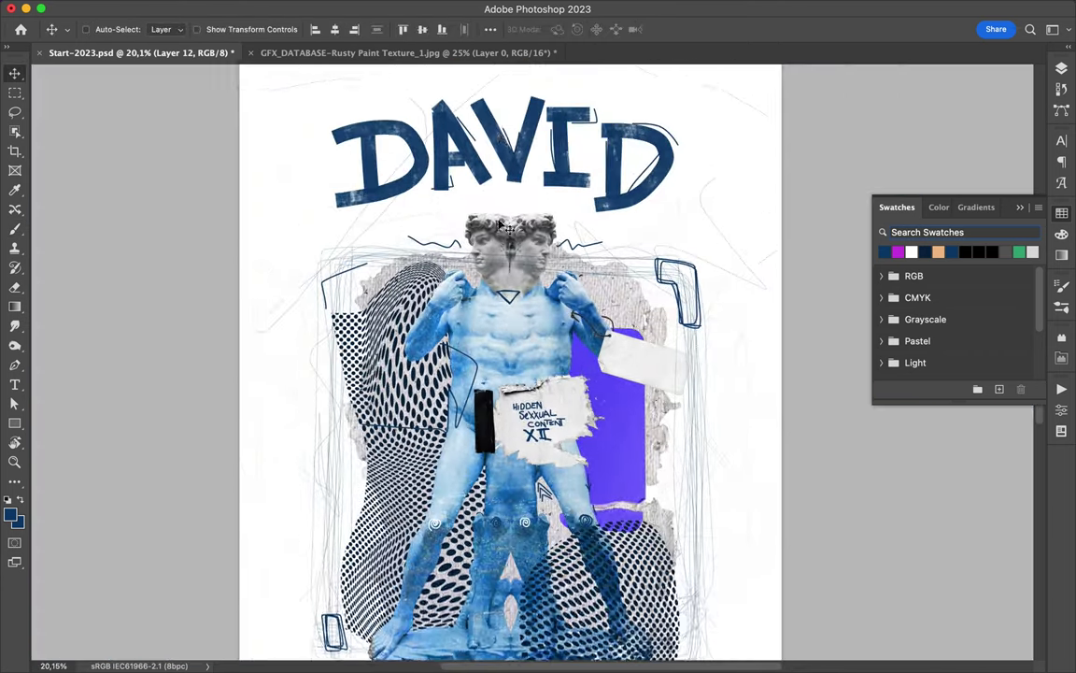
# - Move the paper12 torn-paper texture to the poster edge and copy a strip to its own layer
pyautogui.scroll(1, 502, 226)
pyautogui.moveTo(501, 226); pyautogui.dragTo(251, 154)
pyautogui.scroll(-2, 566, 265)
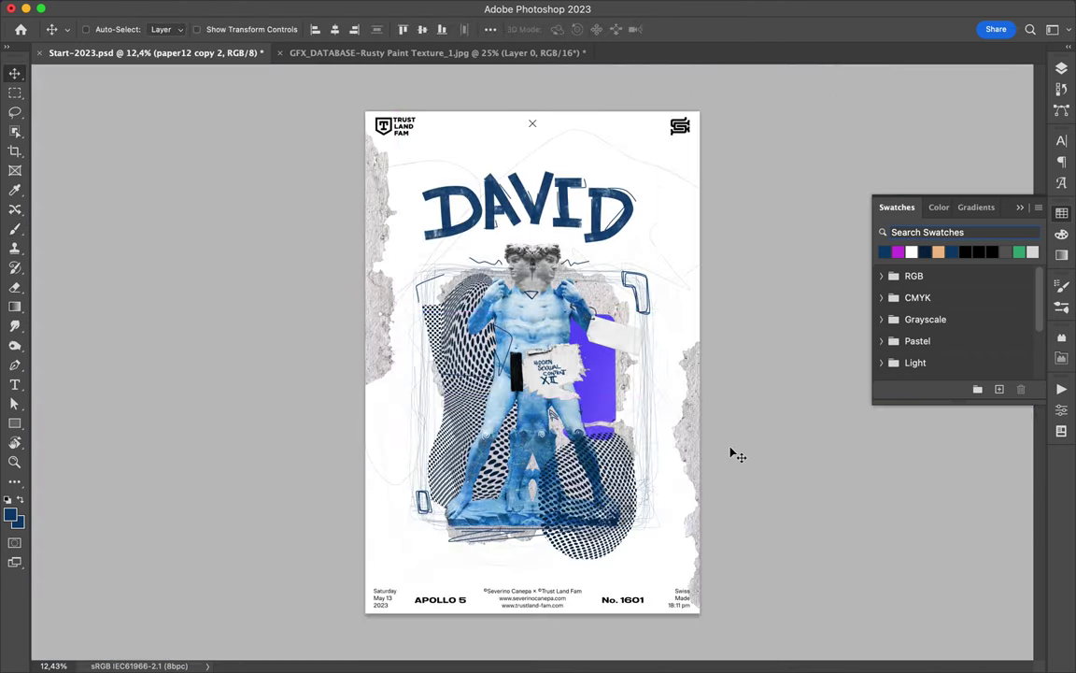
pyautogui.press('m')
pyautogui.moveTo(692, 435); pyautogui.dragTo(652, 606)
pyautogui.hotkey('ctrl', 'j')
pyautogui.press('v')
pyautogui.click(380, 304)
# - Copy a left-edge paper strip to Layer 15 and save the document
pyautogui.press('m')
pyautogui.moveTo(420, 427); pyautogui.dragTo(366, 125)
pyautogui.hotkey('ctrl', 'j')
pyautogui.press('v')
pyautogui.scroll(2, 389, 216)
pyautogui.hotkey('ctrl', 's')
# - Draw a light grey-blue rectangle over the poster's right half
pyautogui.press('u')
pyautogui.moveTo(531, 86); pyautogui.dragTo(720, 637)
pyautogui.click(11, 513)
pyautogui.click(809, 64)
pyautogui.press('a')
pyautogui.hotkey('alt', 'BackSpace')
pyautogui.click(223, 29)
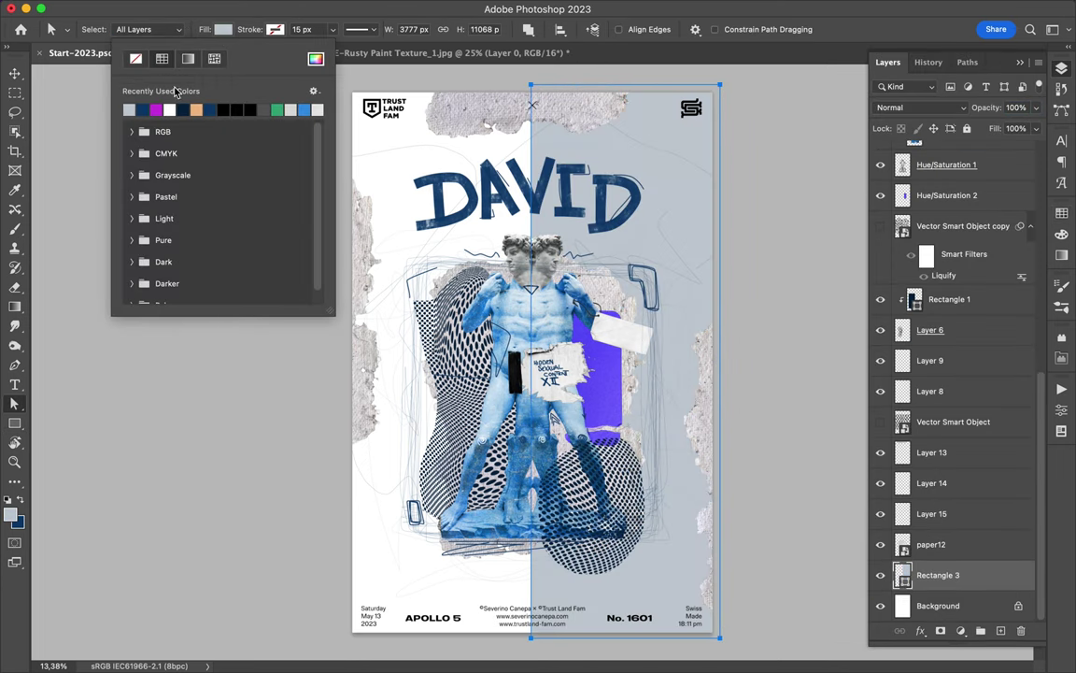
pyautogui.press('v')
# - Copy the rectangle onto the left half and give it a lighter blue fill
pyautogui.moveTo(624, 355); pyautogui.dragTo(439, 355)
pyautogui.press('u')
pyautogui.click(222, 29)
pyautogui.click(316, 59)
pyautogui.click(800, 68)
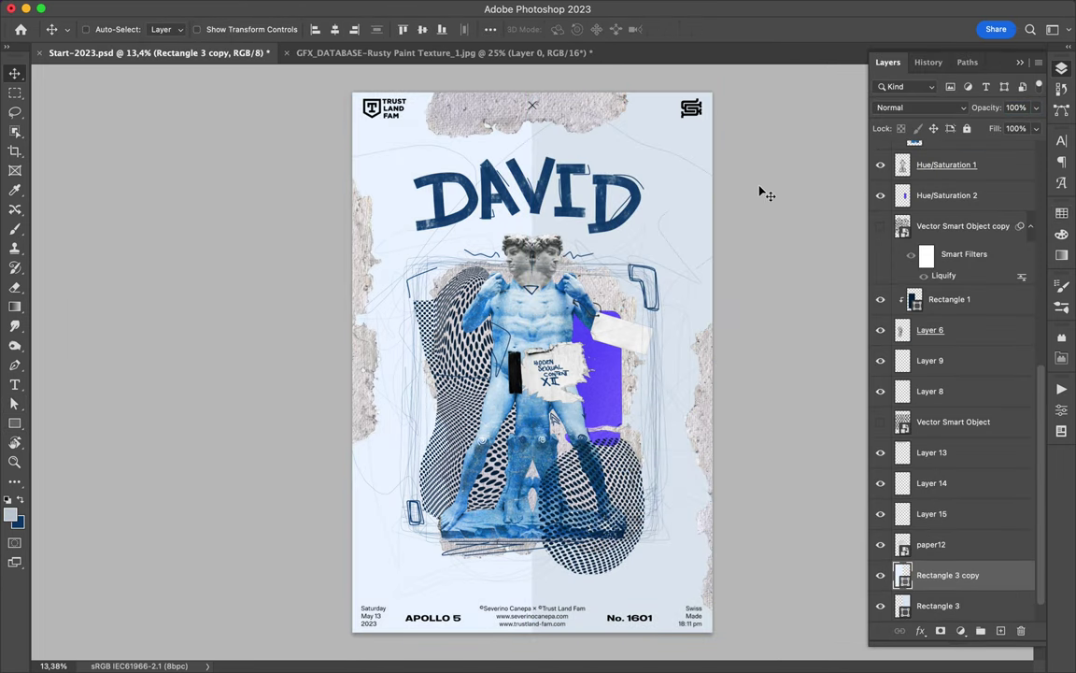
pyautogui.scroll(2, 764, 192)
pyautogui.scroll(-2, 648, 209)
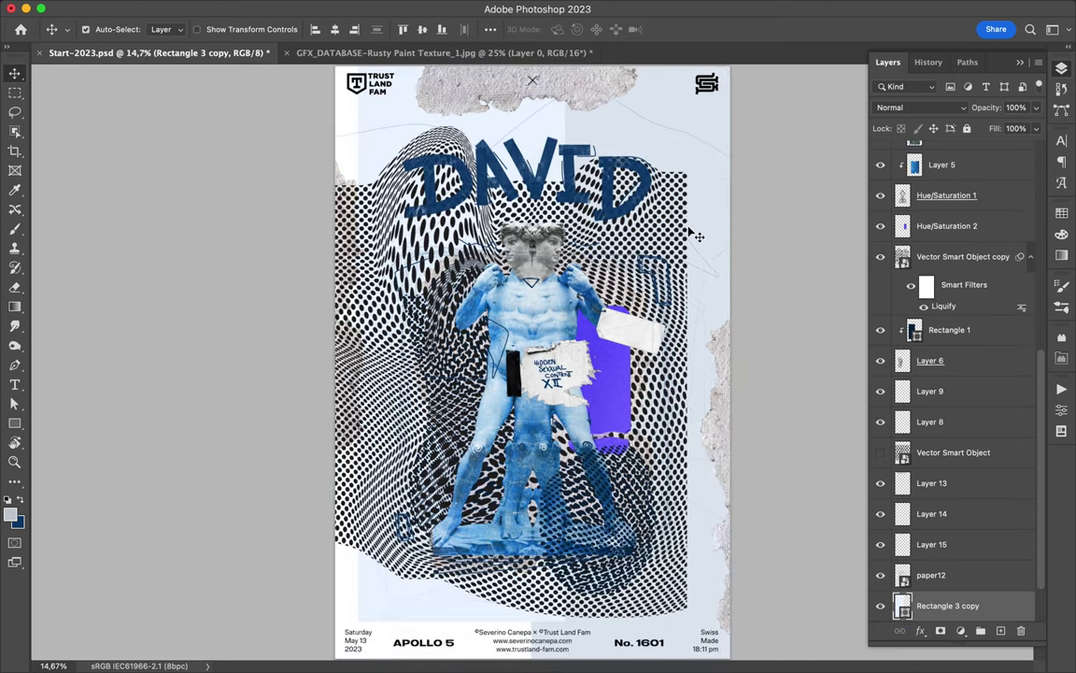
# - Lasso a halftone piece onto a new layer and place it right of the statue
pyautogui.click(963, 257)
pyautogui.press('l')
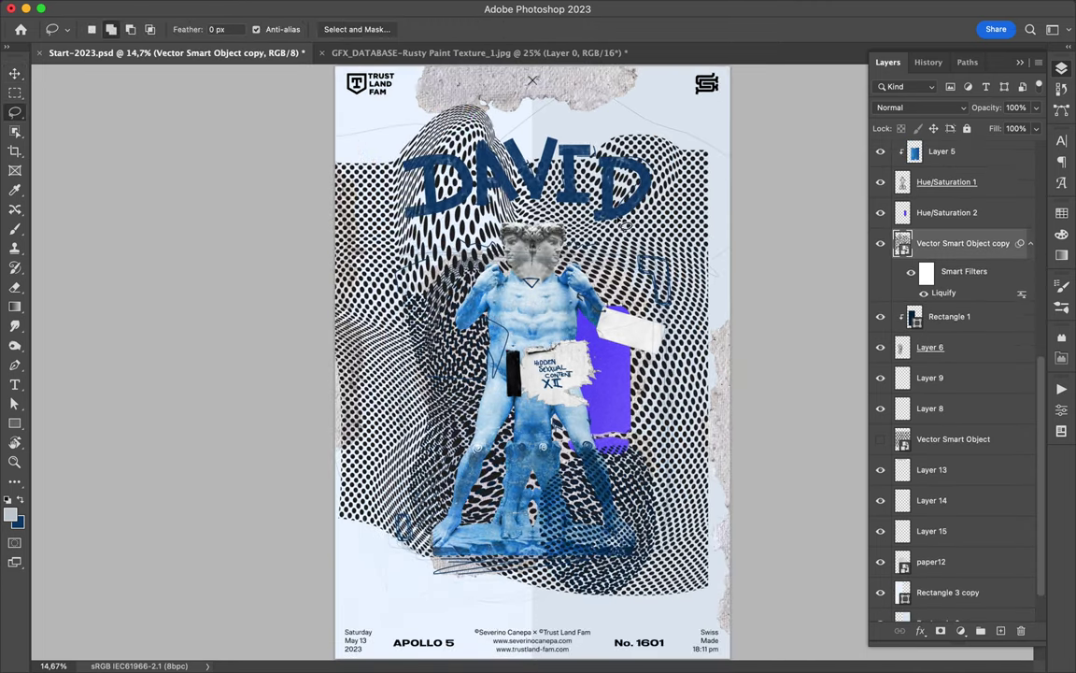
pyautogui.moveTo(641, 213); pyautogui.dragTo(644, 221)
pyautogui.hotkey('ctrl', 'j')
pyautogui.press('v')
pyautogui.click(880, 274)
pyautogui.moveTo(934, 243); pyautogui.dragTo(934, 584)
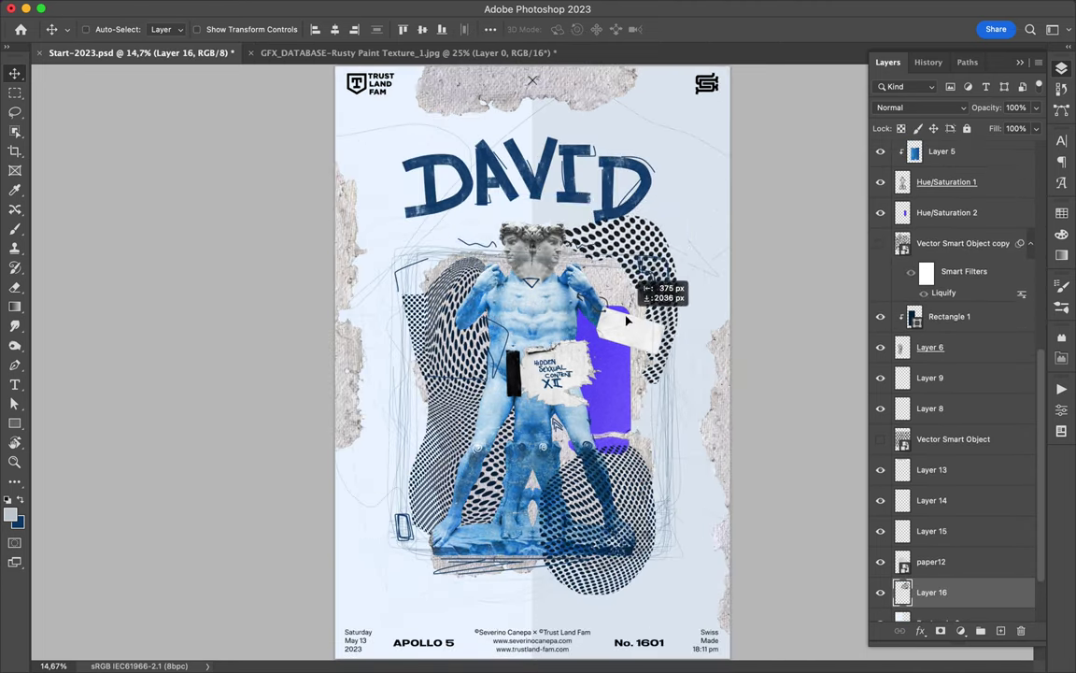
pyautogui.moveTo(628, 320); pyautogui.dragTo(645, 281)
pyautogui.click(1035, 128)
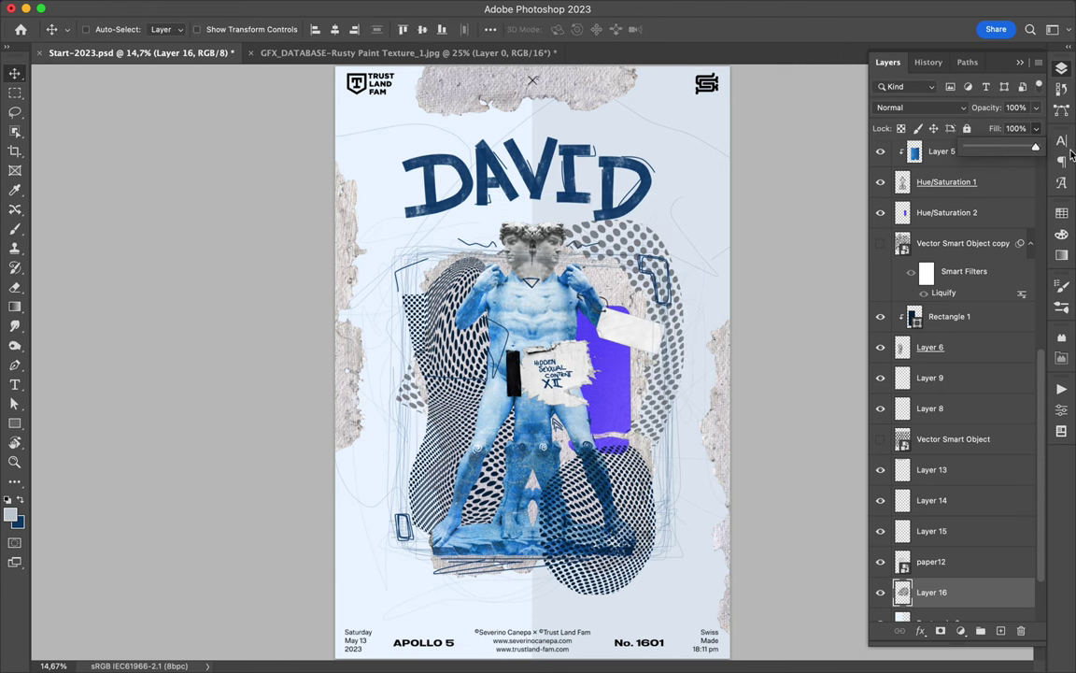
# - Draw a large Rectangle 4 over the poster centre and clip it to the layer below
pyautogui.press('u')
pyautogui.moveTo(360, 178); pyautogui.dragTo(727, 542)
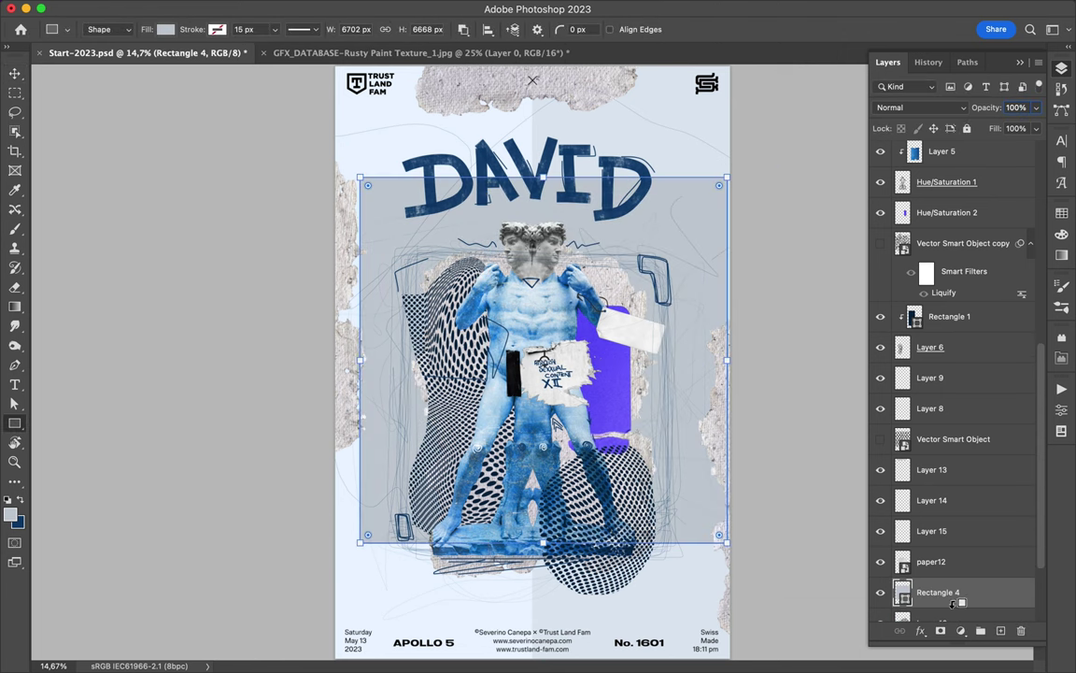
pyautogui.keyDown('alt'); pyautogui.click(953, 605); pyautogui.keyUp('alt')
pyautogui.scroll(3, 498, 182)
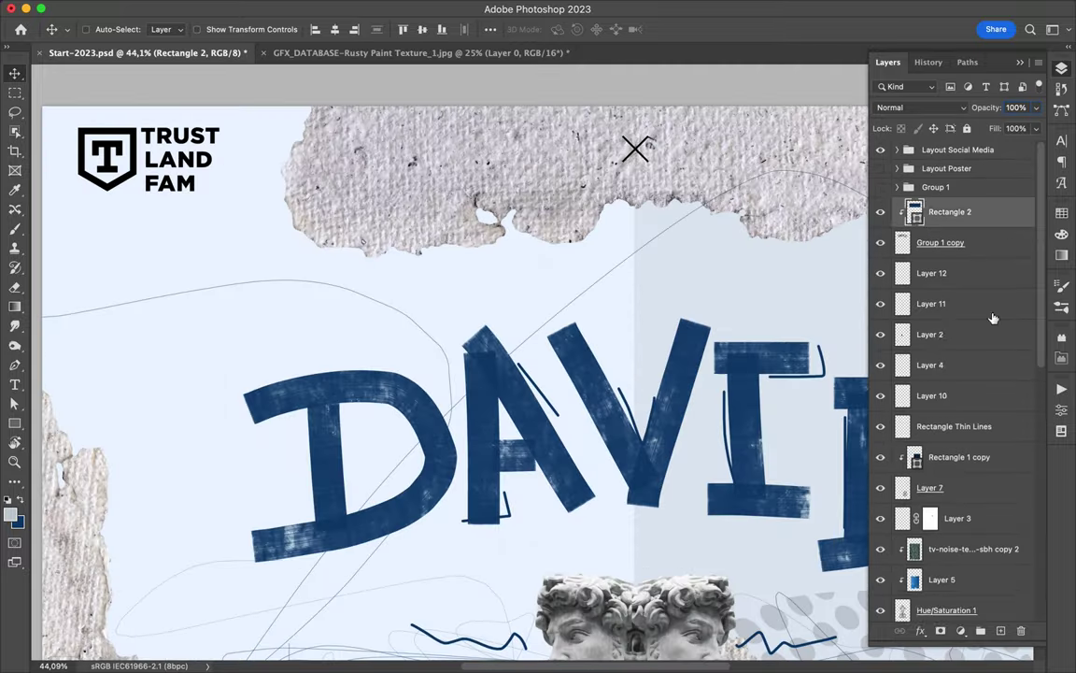
# - Move Layer 17 beneath Group 1 copy and paint grey strokes behind the DAVID letters
pyautogui.press('b')
pyautogui.click(101, 29)
pyautogui.press('Return')
pyautogui.hotkey('ctrl', '[')
pyautogui.hotkey('ctrl', '[')
pyautogui.moveTo(252, 374); pyautogui.dragTo(364, 440)
pyautogui.moveTo(346, 486); pyautogui.dragTo(542, 430)
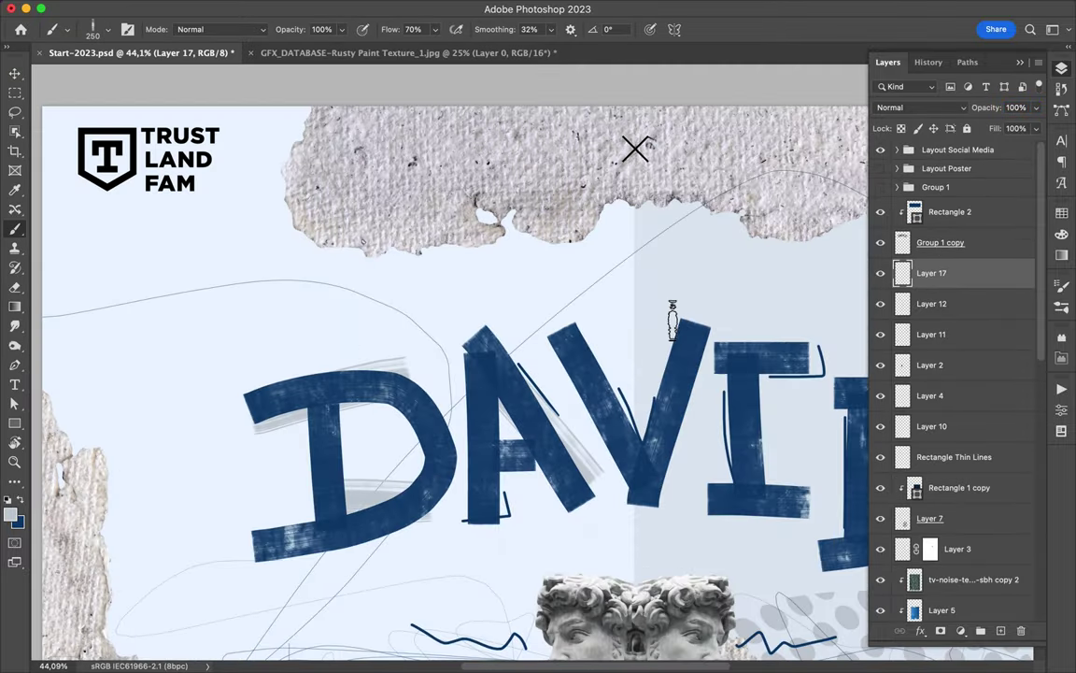
# - Paint pale grey rough strokes along the poster's sides on Layer 18
pyautogui.scroll(-5, 673, 319)
pyautogui.scroll(-2, 472, 372)
pyautogui.scroll(-5, 559, 444)
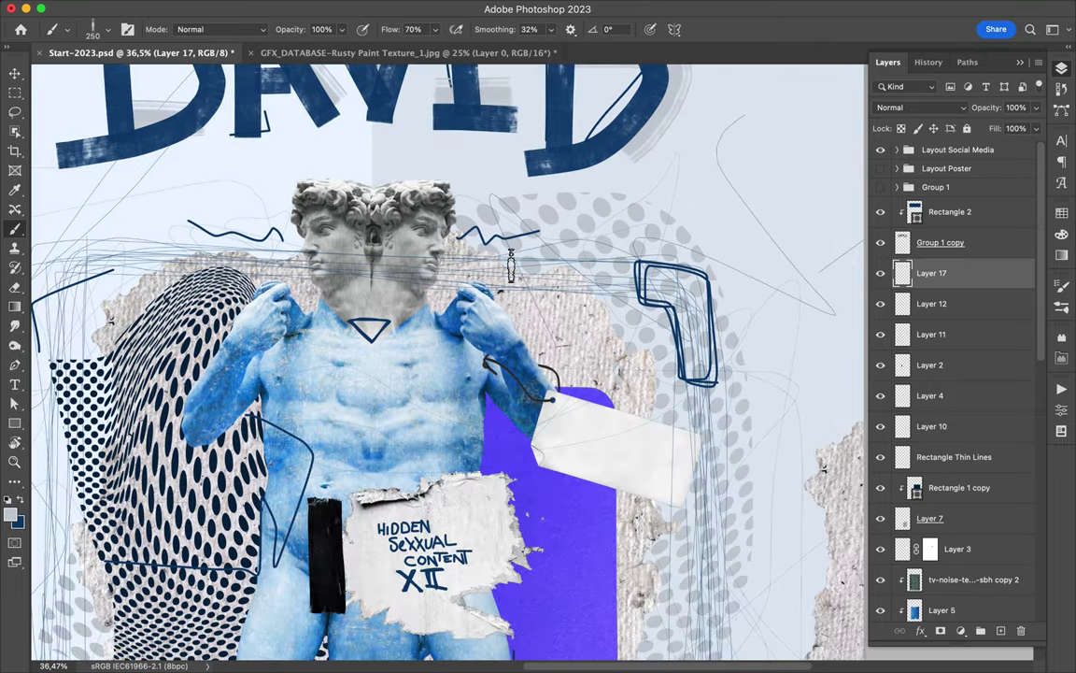
pyautogui.scroll(-3, 511, 267)
pyautogui.moveTo(934, 606); pyautogui.dragTo(966, 544)
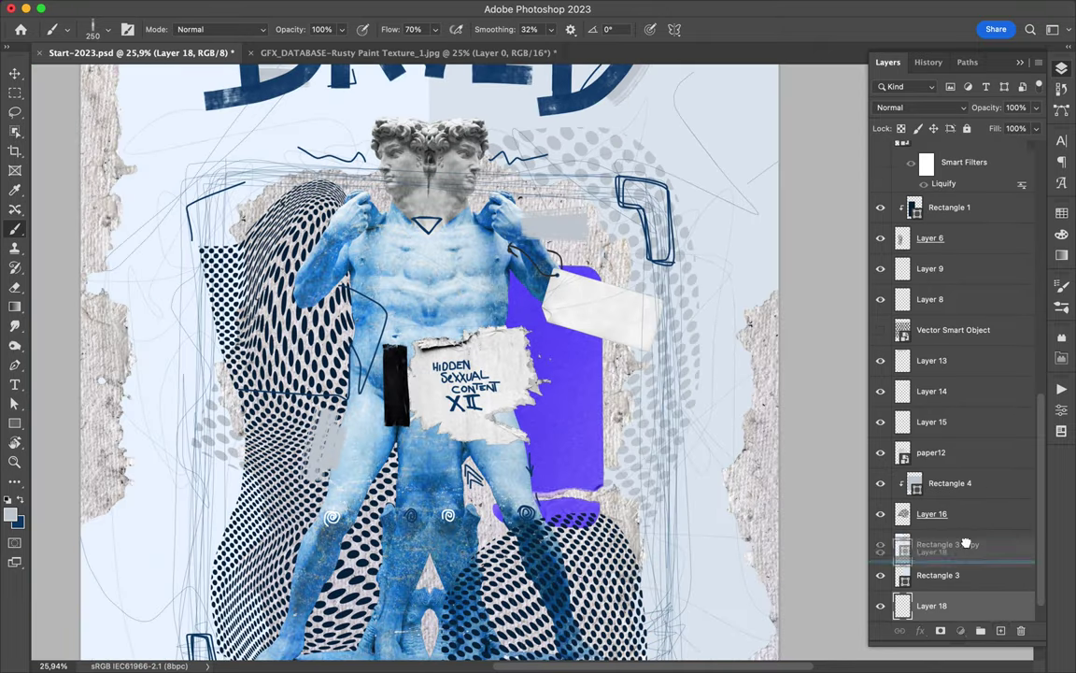
pyautogui.scroll(-5, 468, 374)
pyautogui.moveTo(579, 365); pyautogui.dragTo(691, 401)
pyautogui.moveTo(215, 290); pyautogui.dragTo(135, 350)
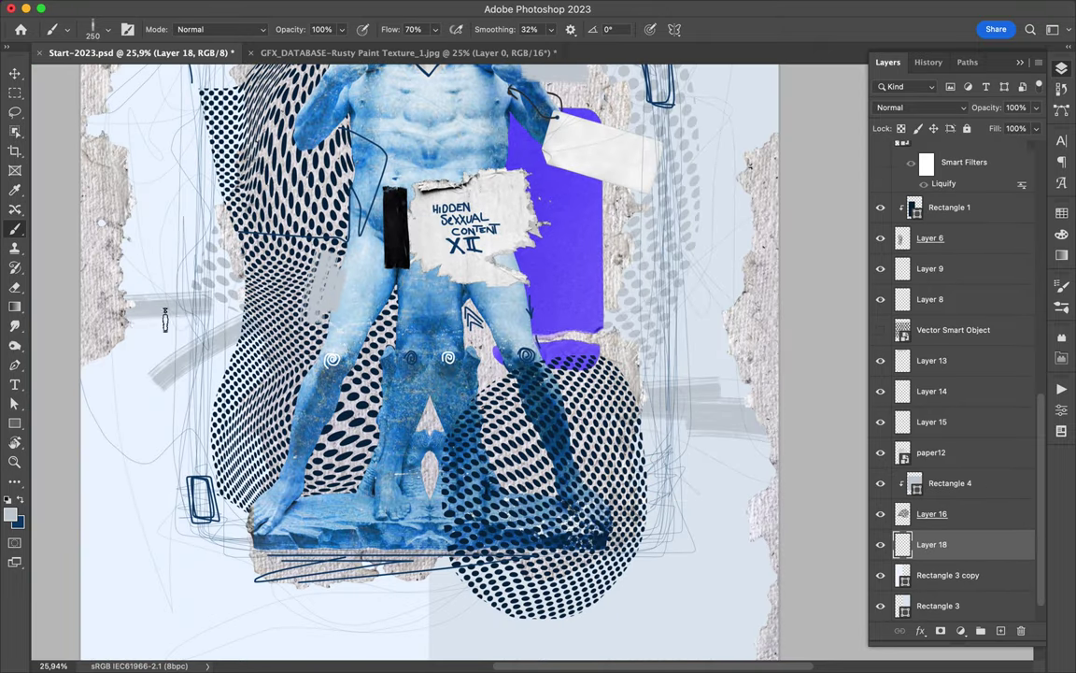
pyautogui.scroll(8, 165, 320)
# - Load the Getting Messy brush and add a scribbly mark over the purple rectangle
pyautogui.keyDown('super'); pyautogui.click(423, 435); pyautogui.keyUp('super')
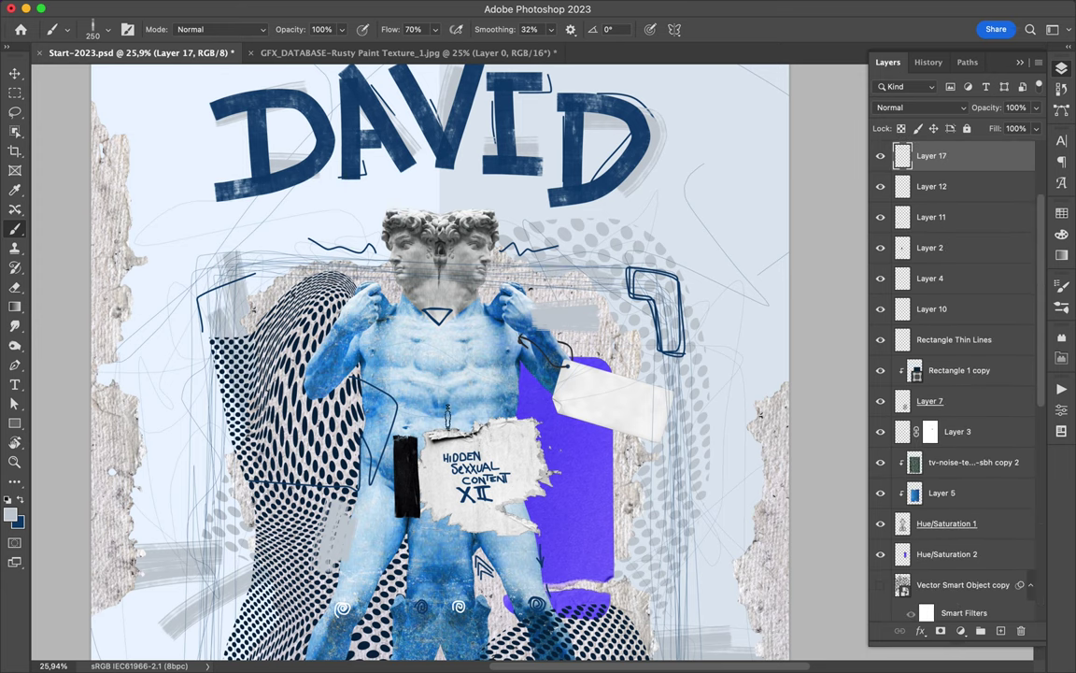
pyautogui.scroll(-5, 423, 436)
pyautogui.scroll(3, 424, 436)
pyautogui.click(107, 29)
pyautogui.doubleClick(103, 294)
pyautogui.scroll(3, 504, 439)
pyautogui.scroll(3, 505, 439)
pyautogui.click(584, 490)
pyautogui.scroll(5, 211, 291)
# - Pick navy from Swatches and scribble thin outlines around the D, A, V, I and D letters
pyautogui.click(1063, 213)
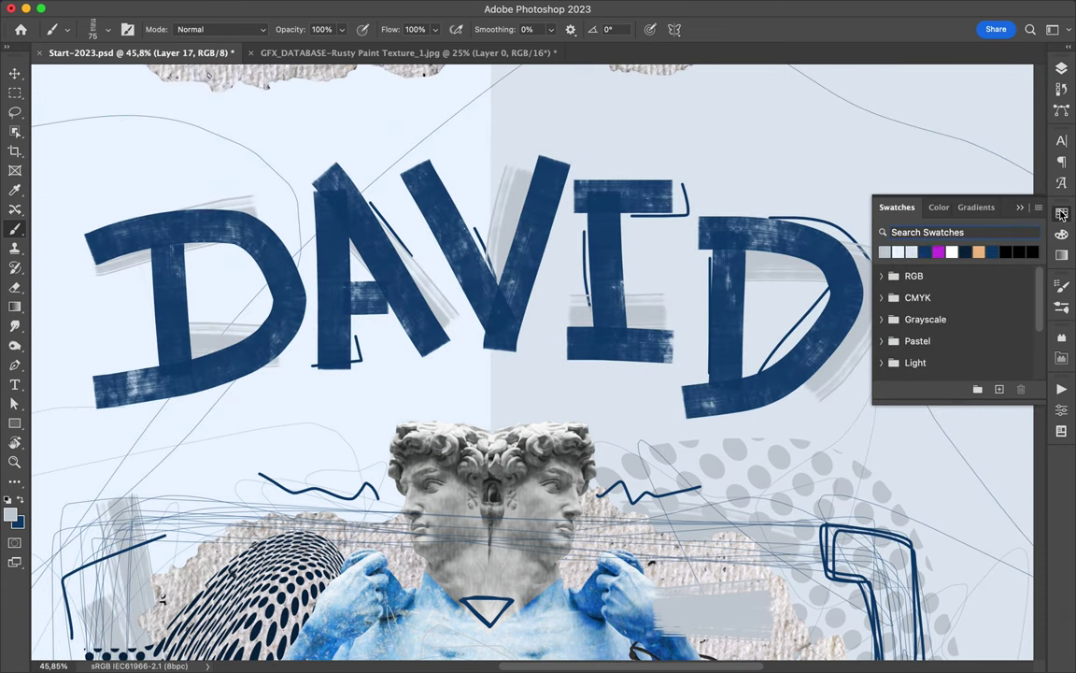
pyautogui.moveTo(288, 310); pyautogui.dragTo(456, 334)
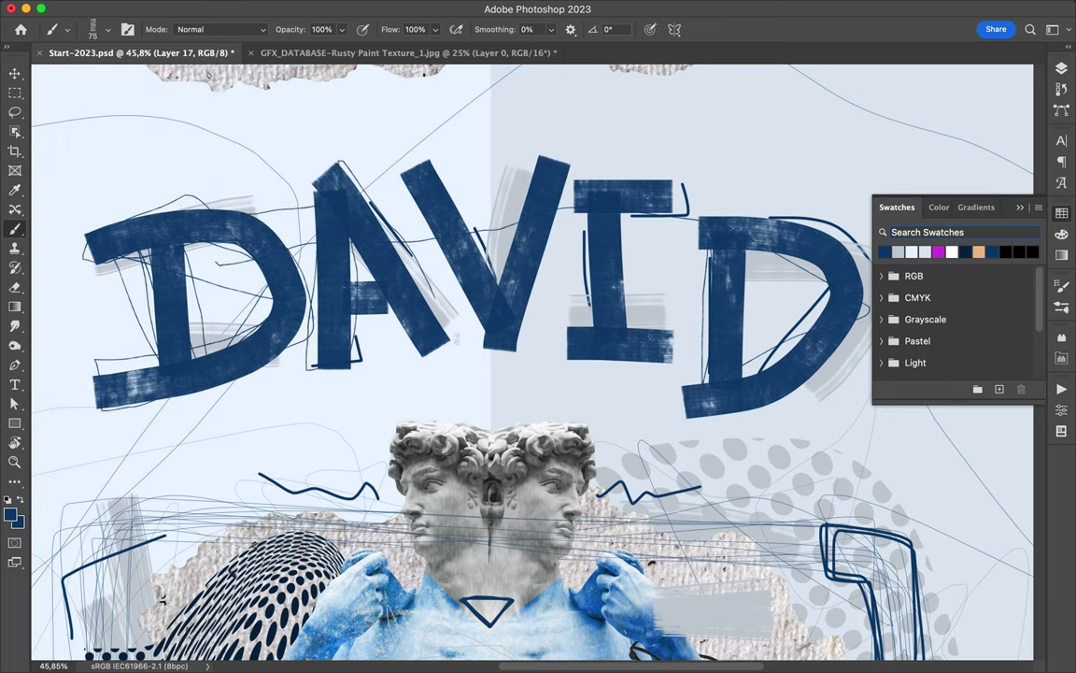
pyautogui.moveTo(409, 185); pyautogui.dragTo(691, 378)
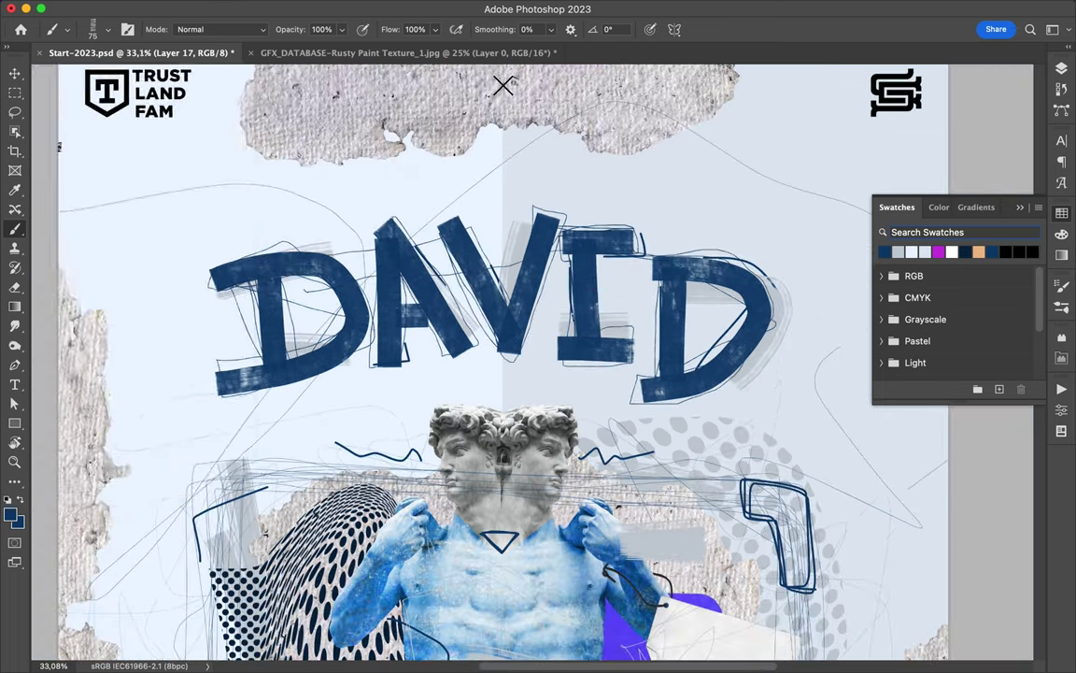
pyautogui.hotkey('ctrl', '-')
pyautogui.click(67, 29)
pyautogui.press('Escape')
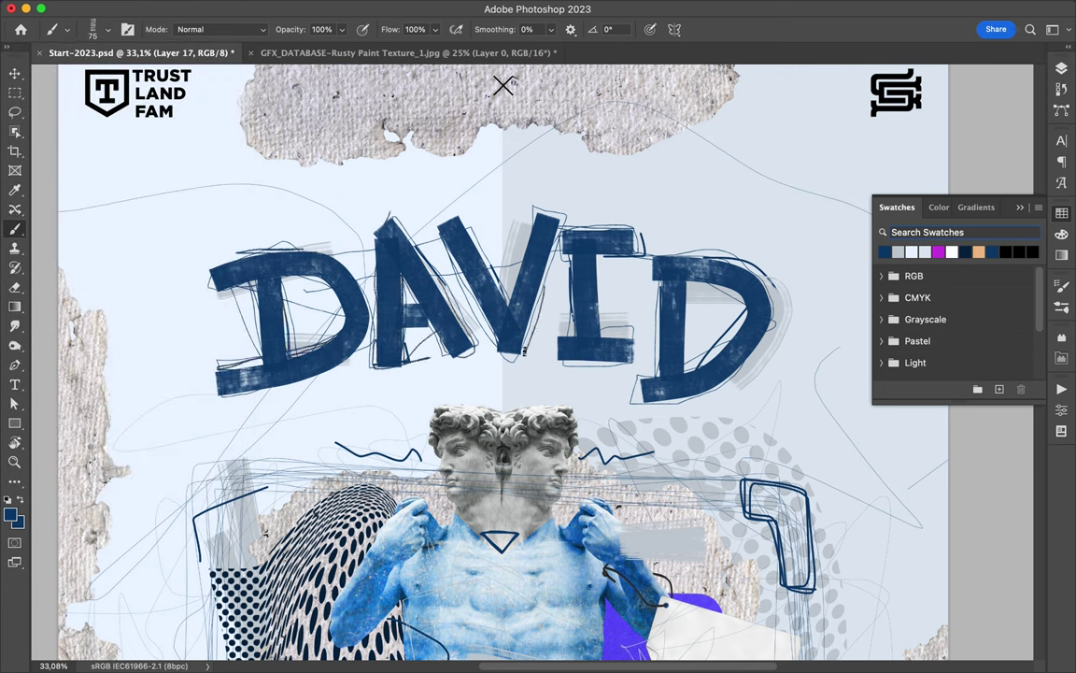
# - Add more navy scribbles on the I and D and over the top of the first D
pyautogui.moveTo(720, 357); pyautogui.dragTo(683, 291)
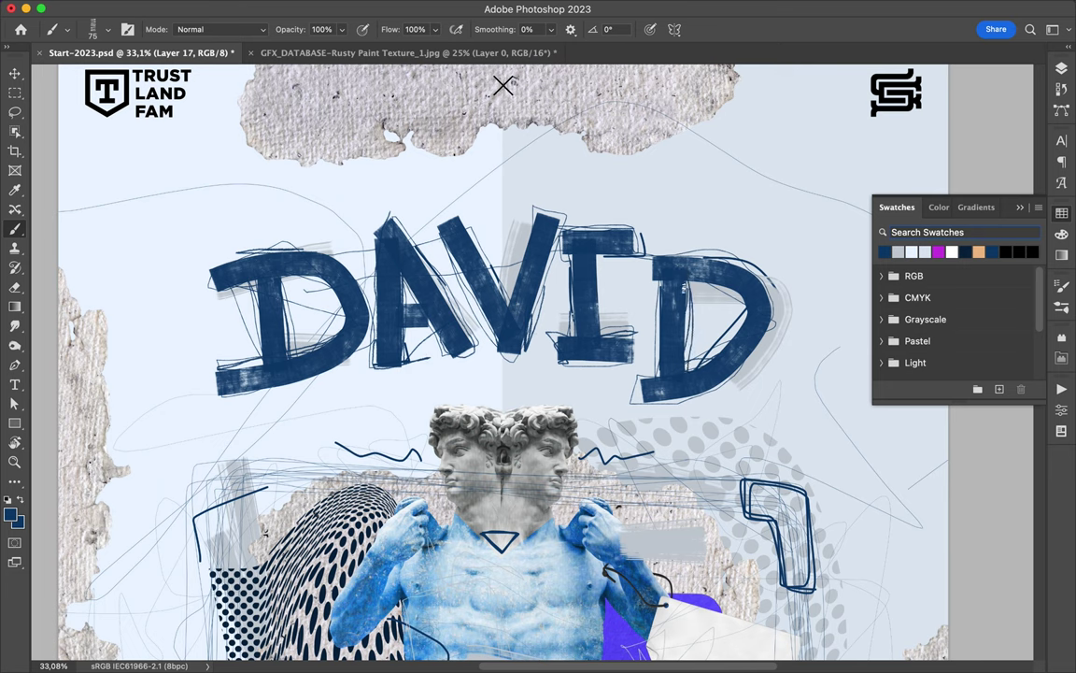
pyautogui.scroll(3, 747, 273)
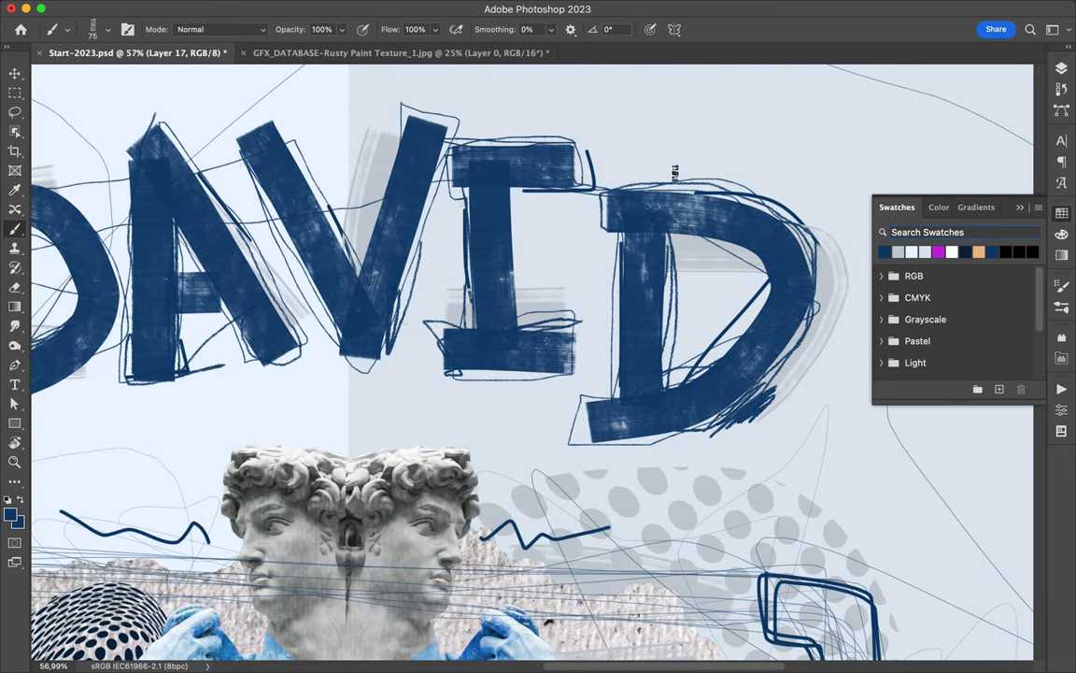
pyautogui.scroll(3, 774, 384)
pyautogui.moveTo(281, 184); pyautogui.dragTo(329, 227)
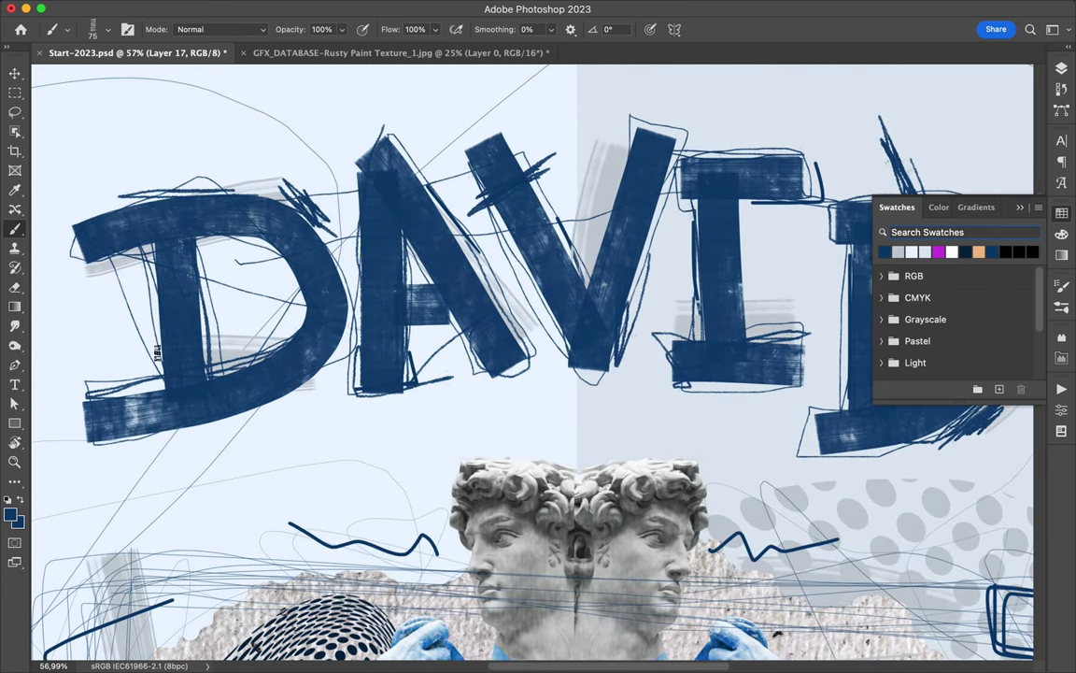
pyautogui.scroll(-3, 526, 369)
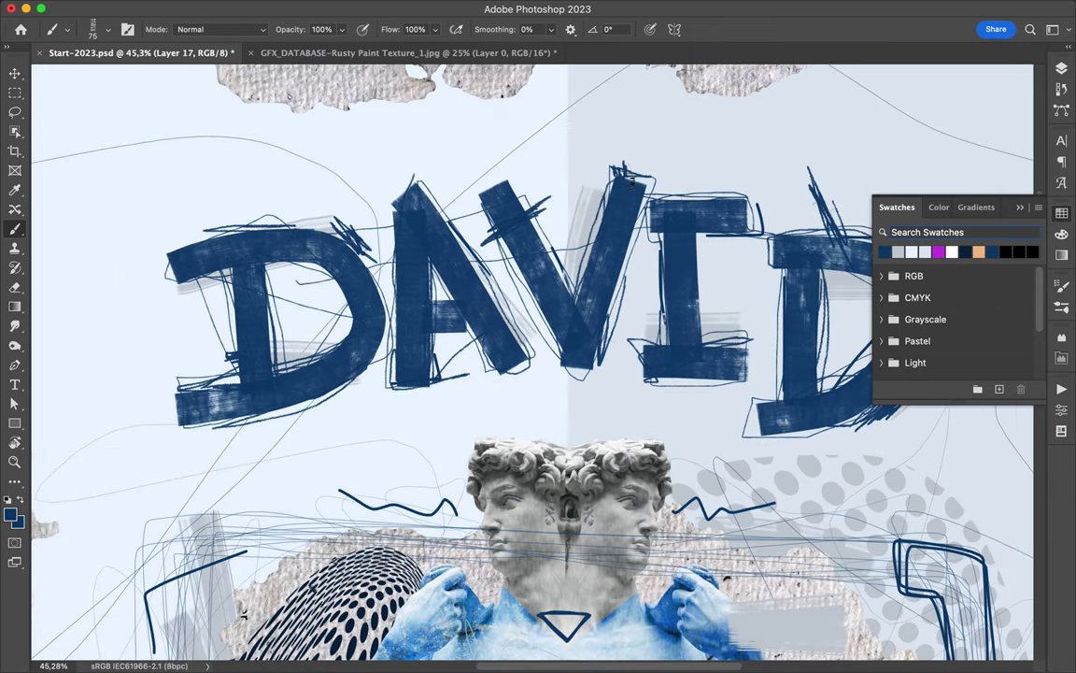
pyautogui.scroll(-2, 673, 224)
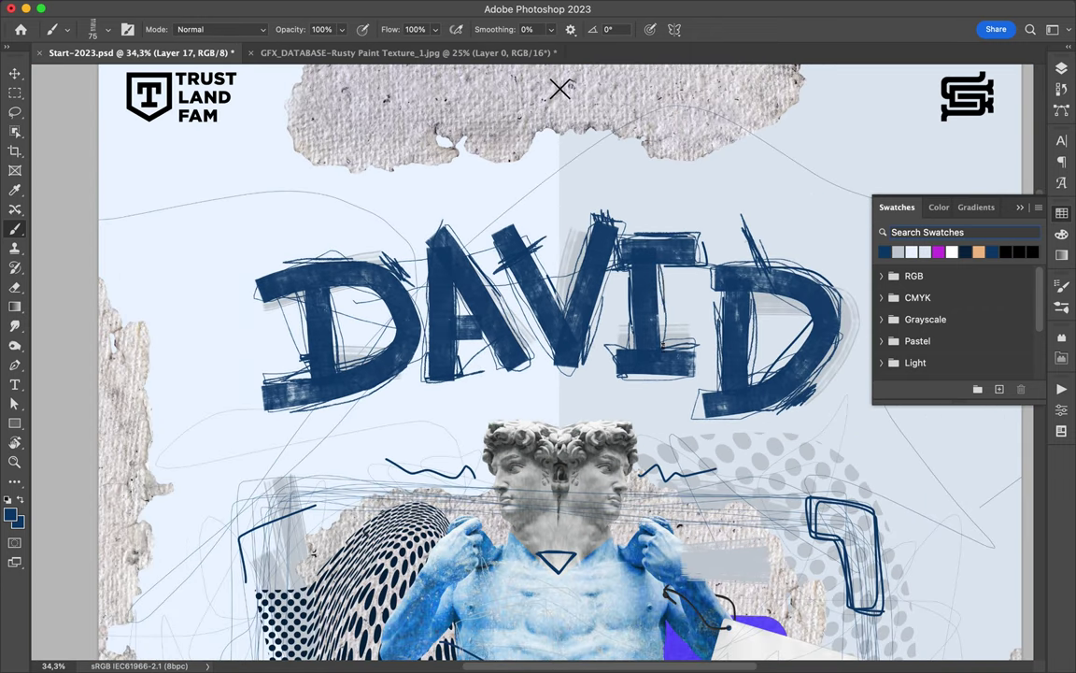
pyautogui.click(101, 29)
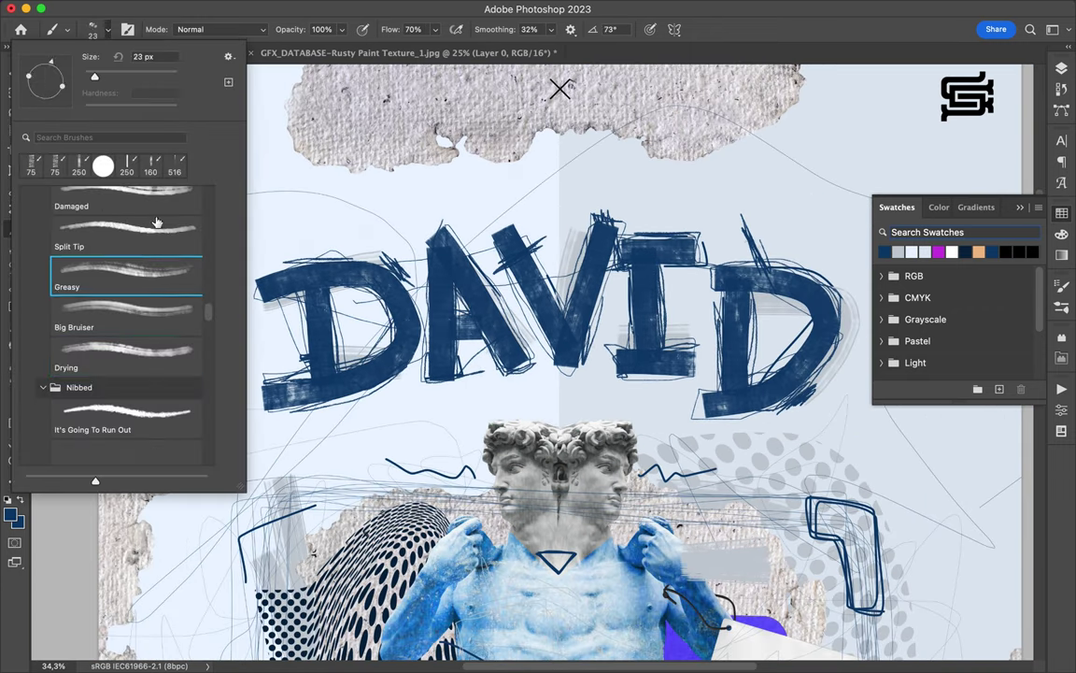
# - Load a large 516 px brush for the grey smears and fit the poster on screen
pyautogui.scroll(-3, 122, 317)
pyautogui.doubleClick(121, 280)
pyautogui.scroll(-2, 560, 374)
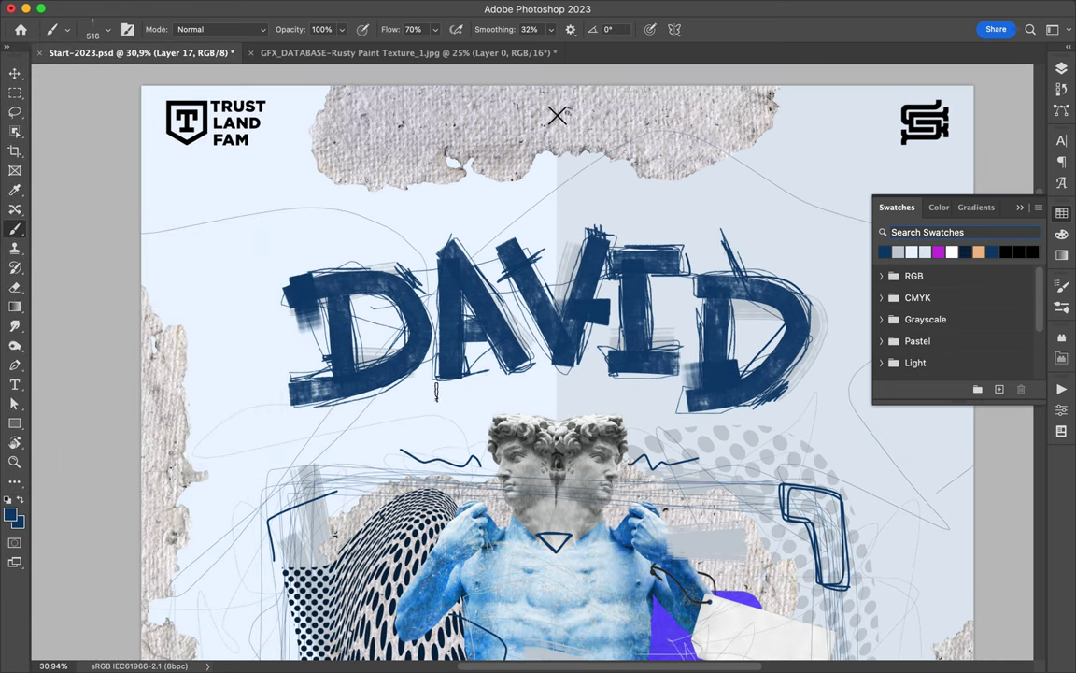
pyautogui.press('f')
pyautogui.hotkey('ctrl', '0')
pyautogui.scroll(2, 537, 44)
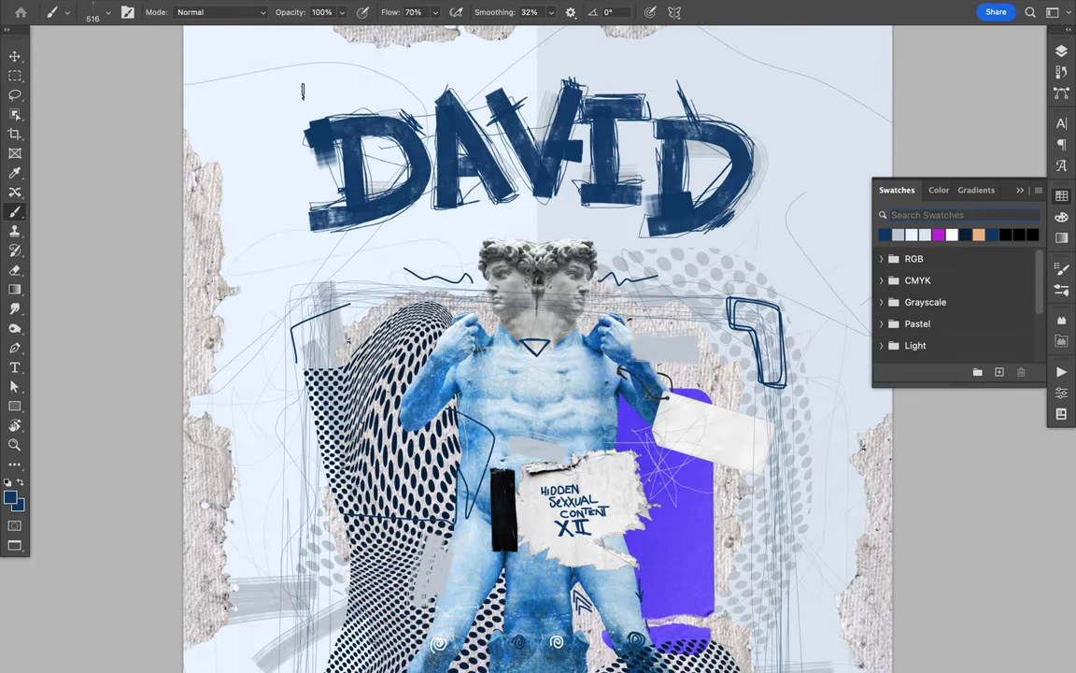
pyautogui.press('f')
# - Switch to a 238 px brush and paint strokes across David's eyes and chest
pyautogui.click(93, 29)
pyautogui.scroll(2, 121, 280)
pyautogui.doubleClick(119, 280)
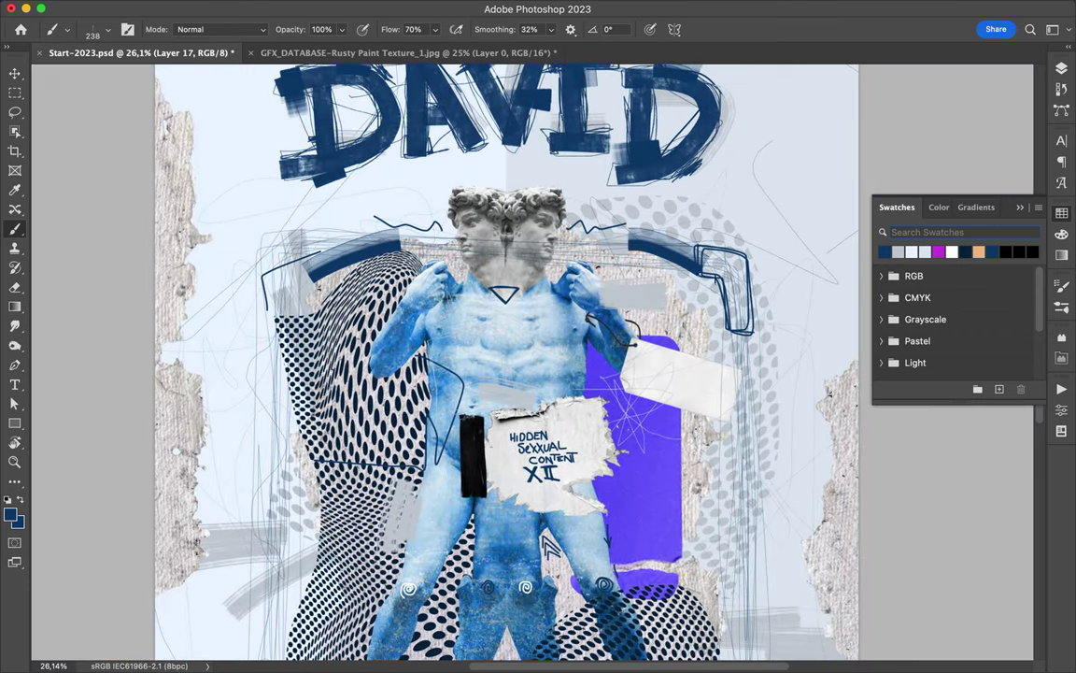
pyautogui.scroll(-2, 504, 364)
pyautogui.scroll(-2, 504, 364)
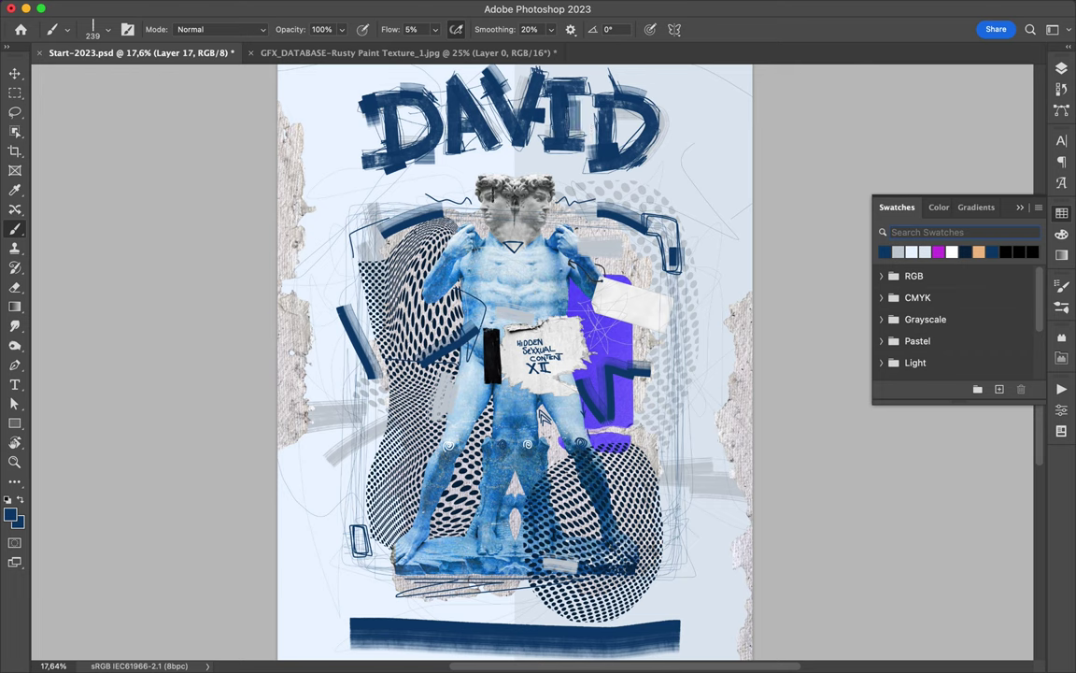
pyautogui.moveTo(468, 192); pyautogui.dragTo(551, 192)
pyautogui.moveTo(459, 260); pyautogui.dragTo(526, 304)
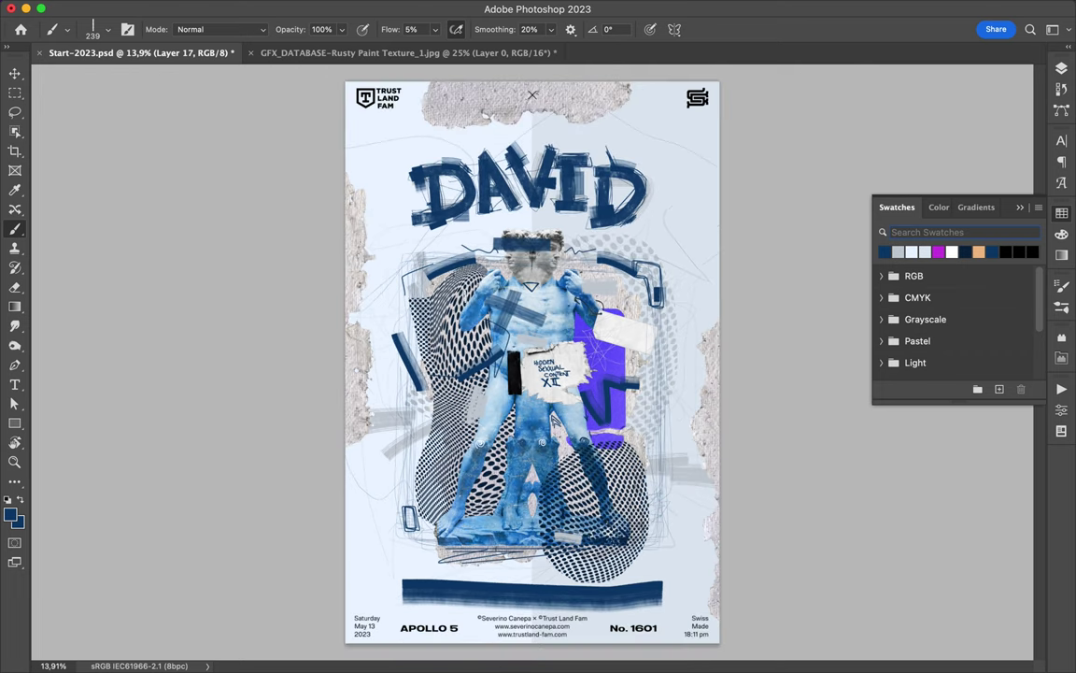
pyautogui.press('m')
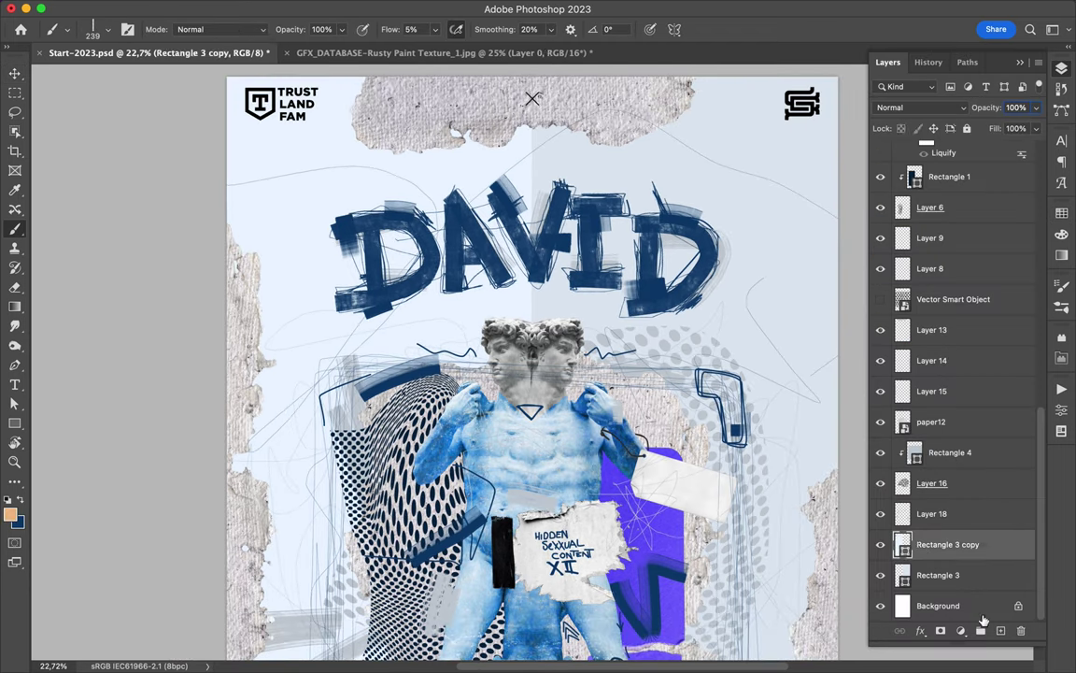
# - On new Layer 19, paint peach strokes around the statue and behind the DAVID title
pyautogui.click(1000, 631)
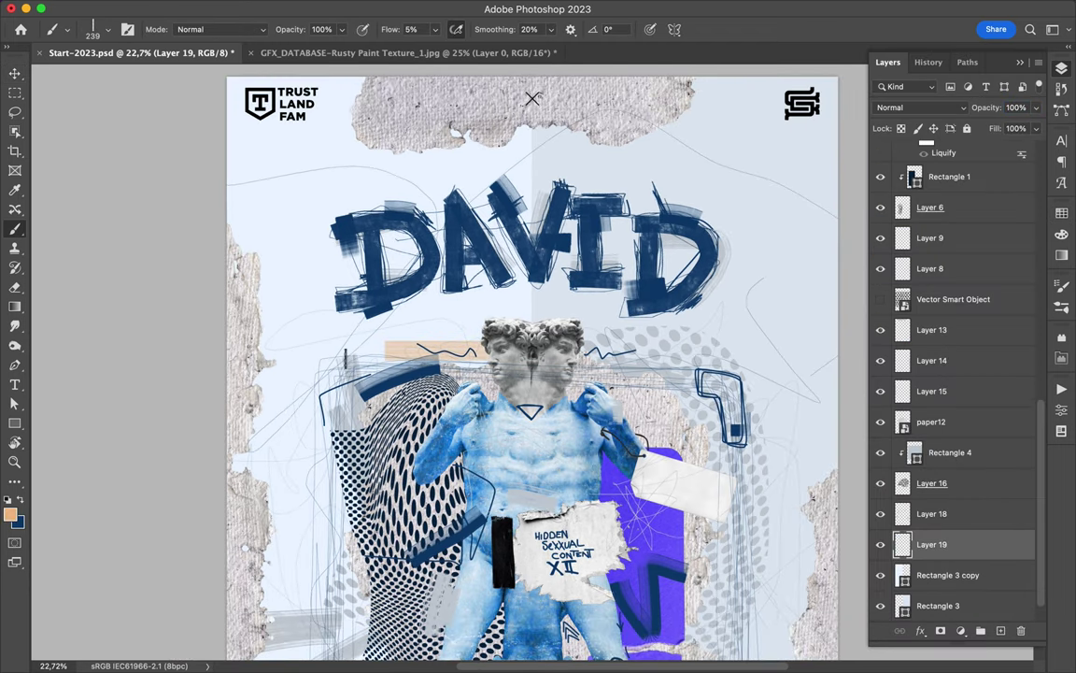
pyautogui.scroll(-2, 374, 323)
pyautogui.moveTo(384, 329); pyautogui.dragTo(410, 608)
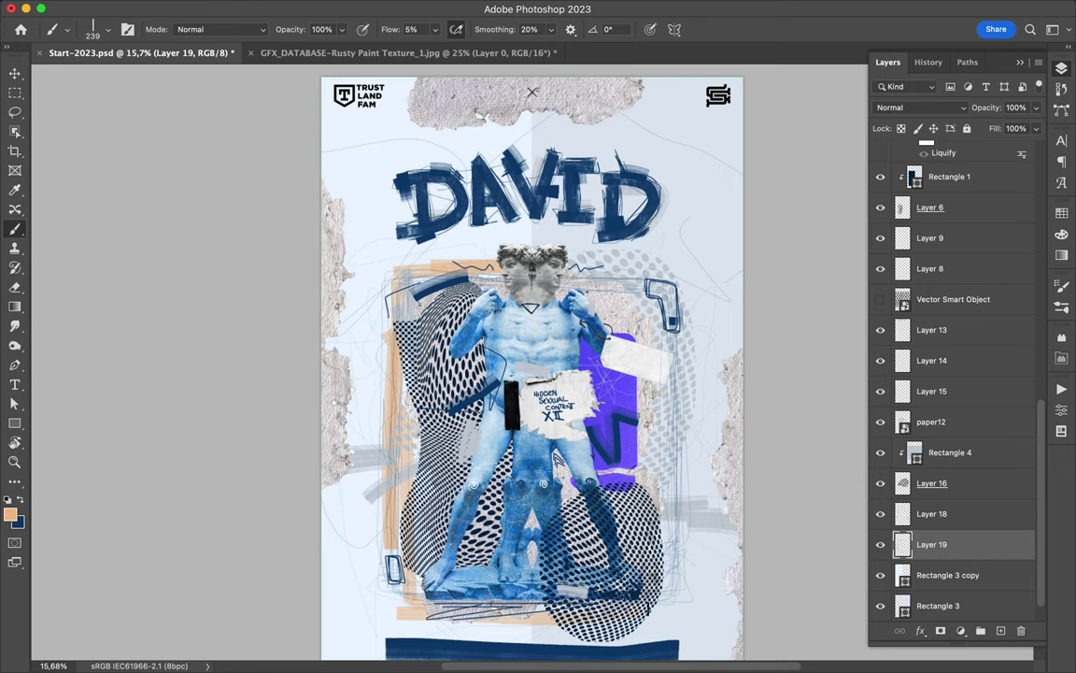
pyautogui.moveTo(669, 546); pyautogui.dragTo(655, 281)
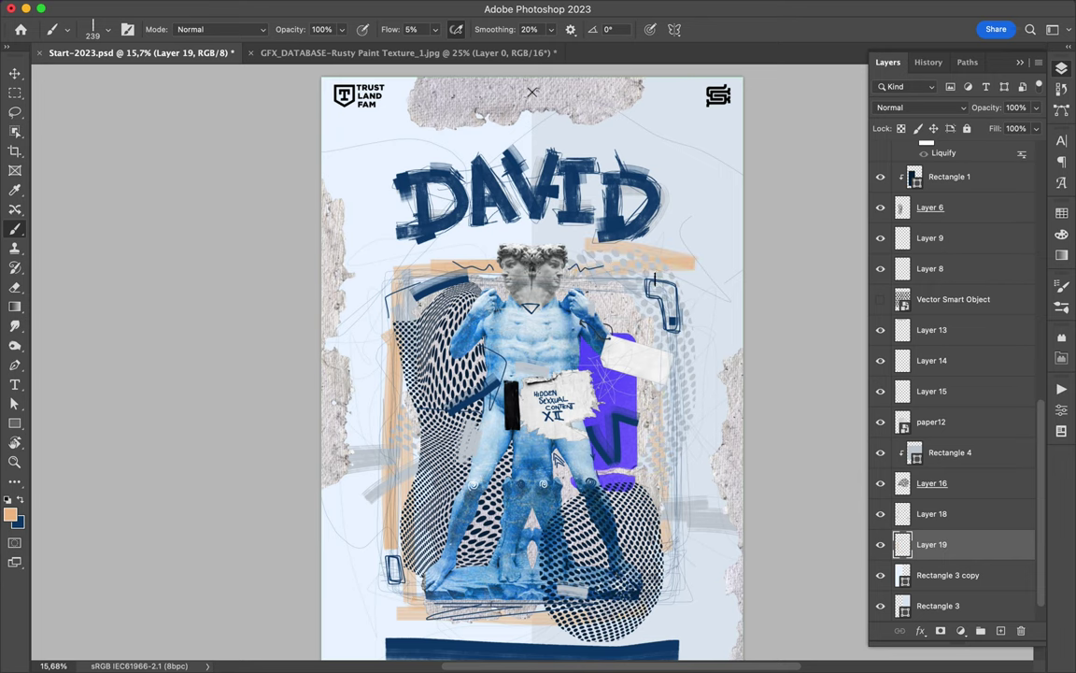
pyautogui.moveTo(589, 128); pyautogui.dragTo(458, 117)
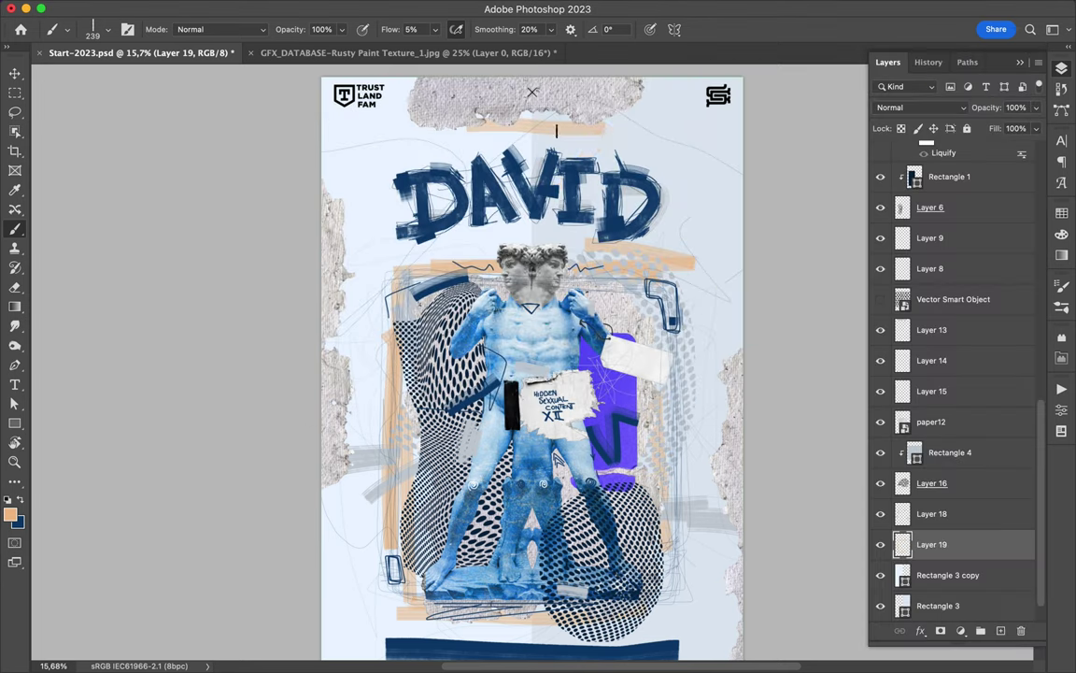
pyautogui.moveTo(610, 129); pyautogui.dragTo(505, 254)
pyautogui.moveTo(436, 139); pyautogui.dragTo(518, 140)
pyautogui.scroll(-2, 532, 91)
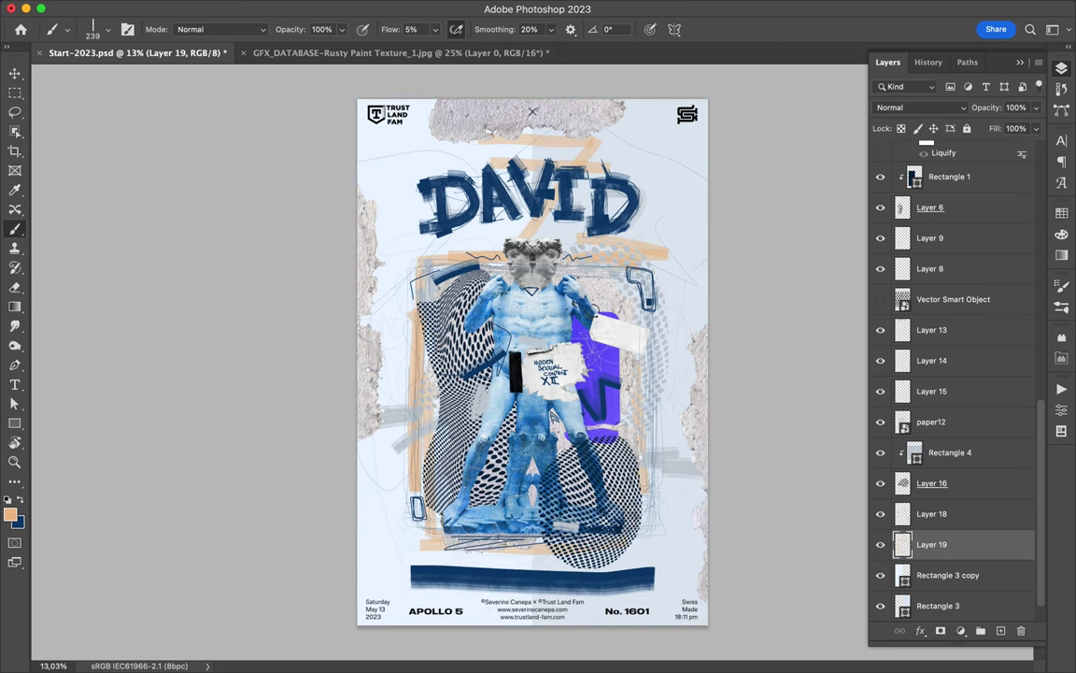
# - Swap to navy and paint strokes down both poster edges on a new top Layer 20
pyautogui.press('x')
pyautogui.hotkey('ctrl', 'shift', 'alt', 'n')
pyautogui.hotkey('ctrl', 'shift', ']')
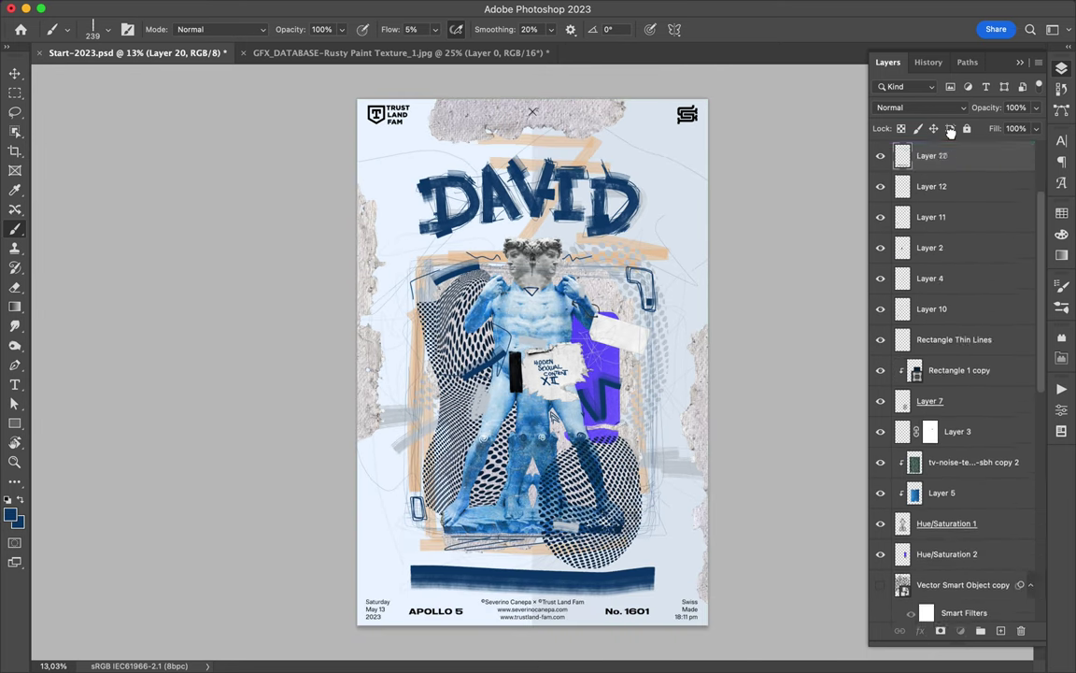
pyautogui.moveTo(707, 110); pyautogui.dragTo(703, 503)
pyautogui.moveTo(357, 416); pyautogui.dragTo(364, 613)
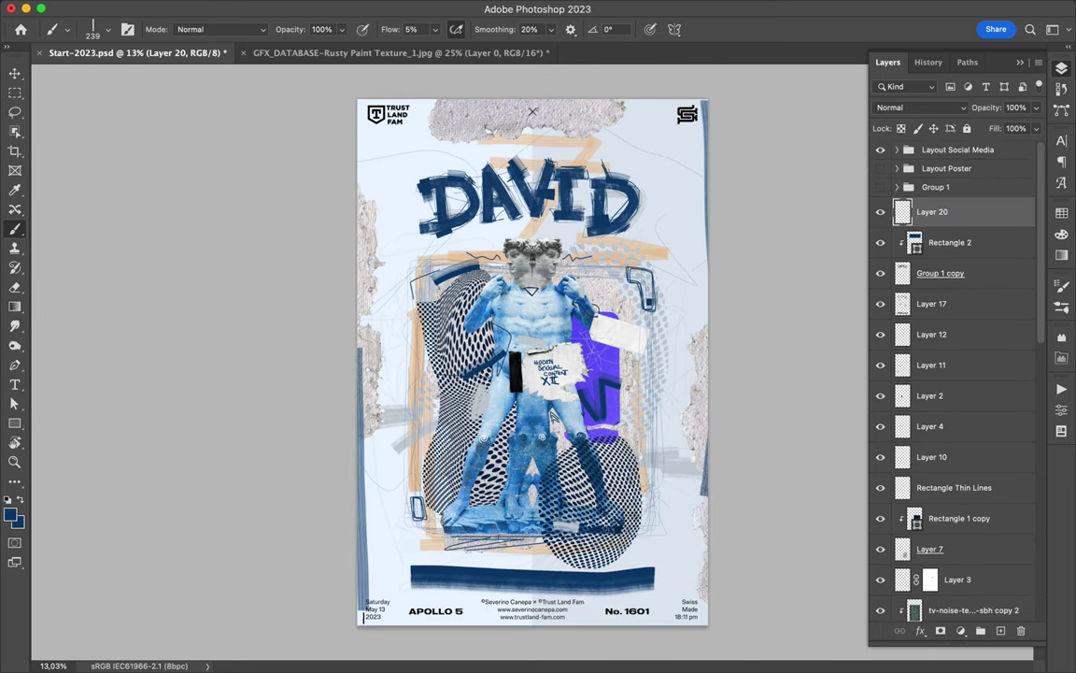